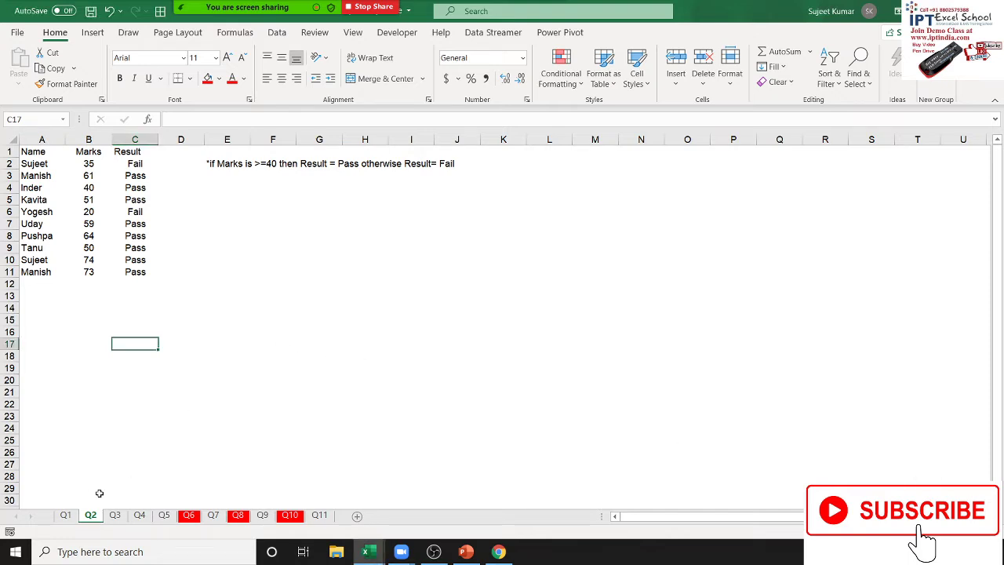
Step: Show the Q1 sheet from row 1 and select the first commission cell C2
click(76, 514)
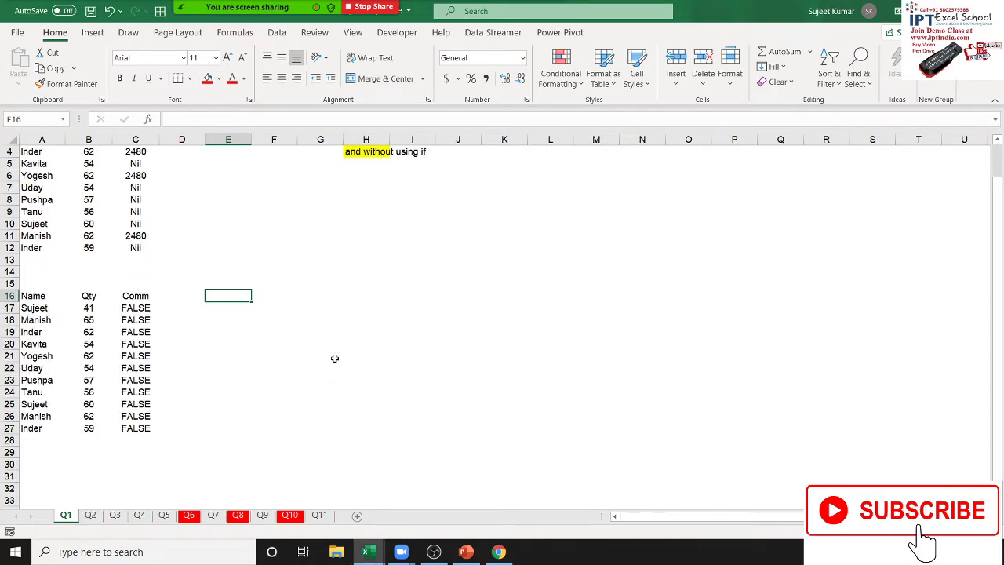
scroll(325, 349, up, 1)
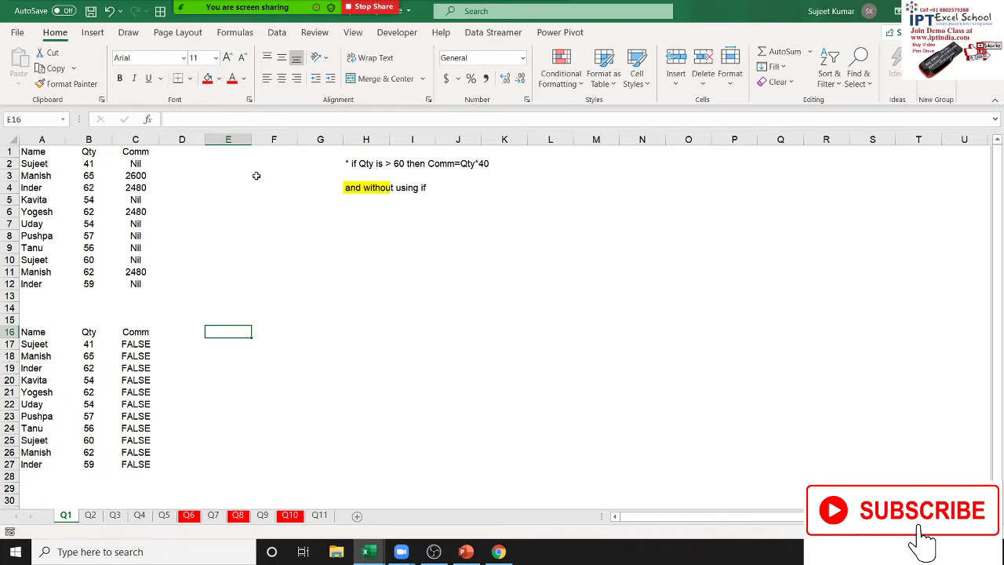
click(140, 163)
Step: Replace the "Nil" result in C2's formula with 0, giving =IF(B2>60,B2*40,0)
double_click(140, 164)
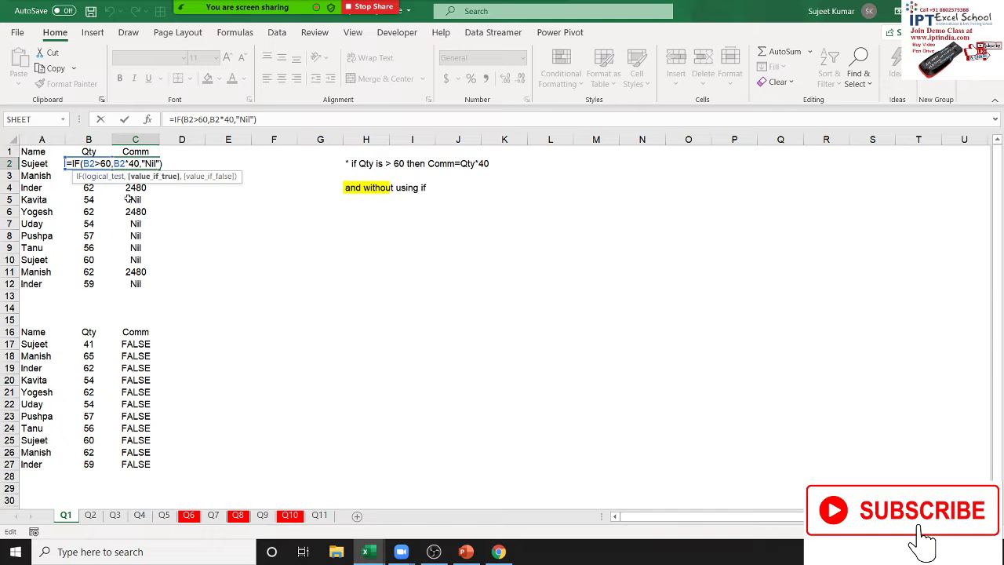
key(Escape)
double_click(151, 163)
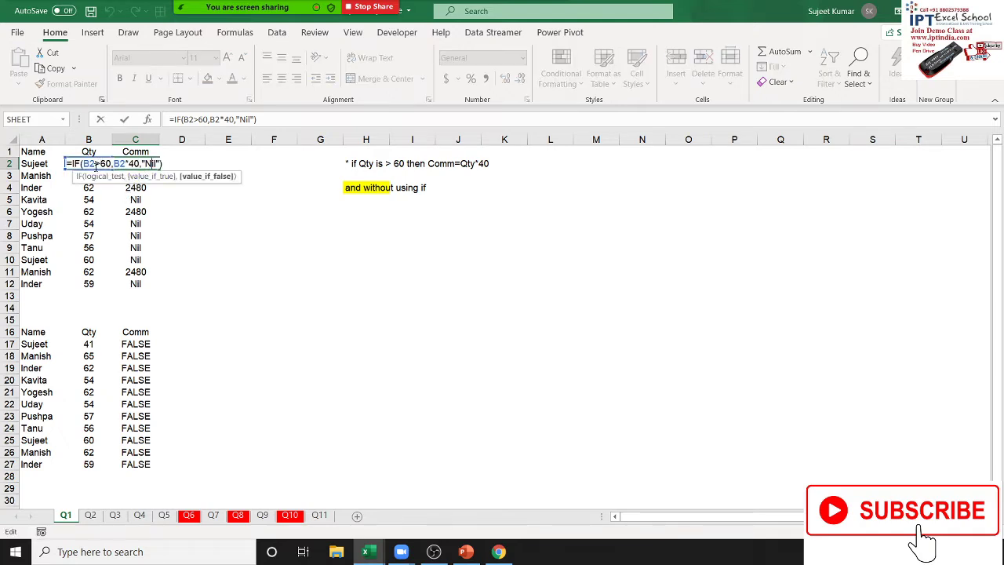
drag(113, 163, 141, 163)
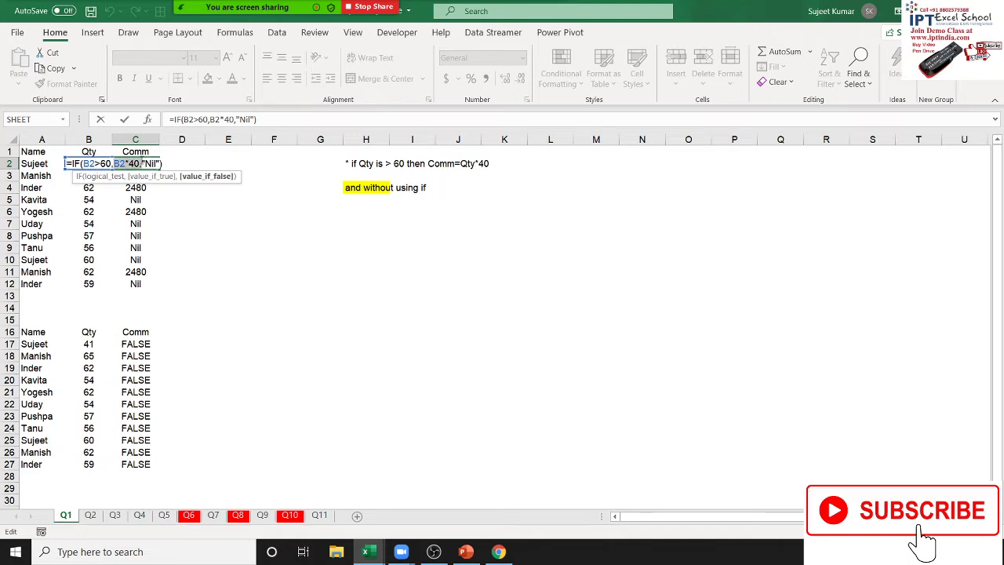
double_click(152, 163)
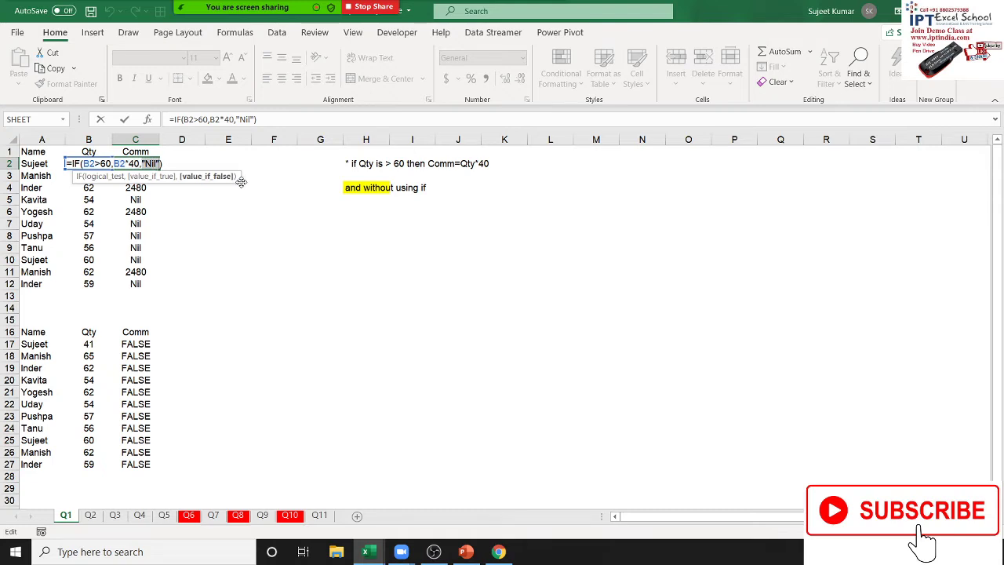
key(Delete)
text(0)
Step: Confirm C2 and fill its 0-fallback formula down through C12, then review the column
key(Return)
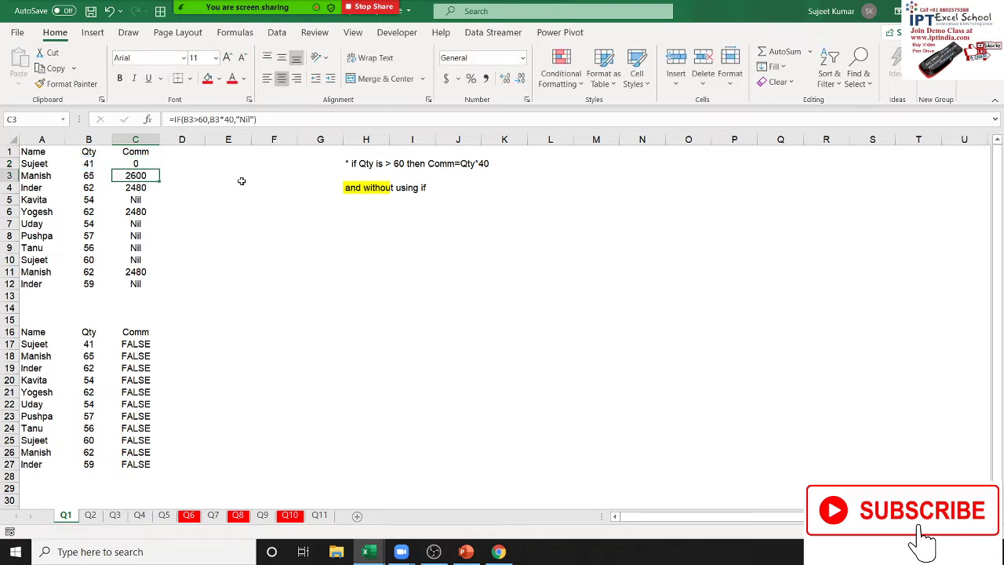
key(Up)
key(ctrl+shift+Down)
key(ctrl+d)
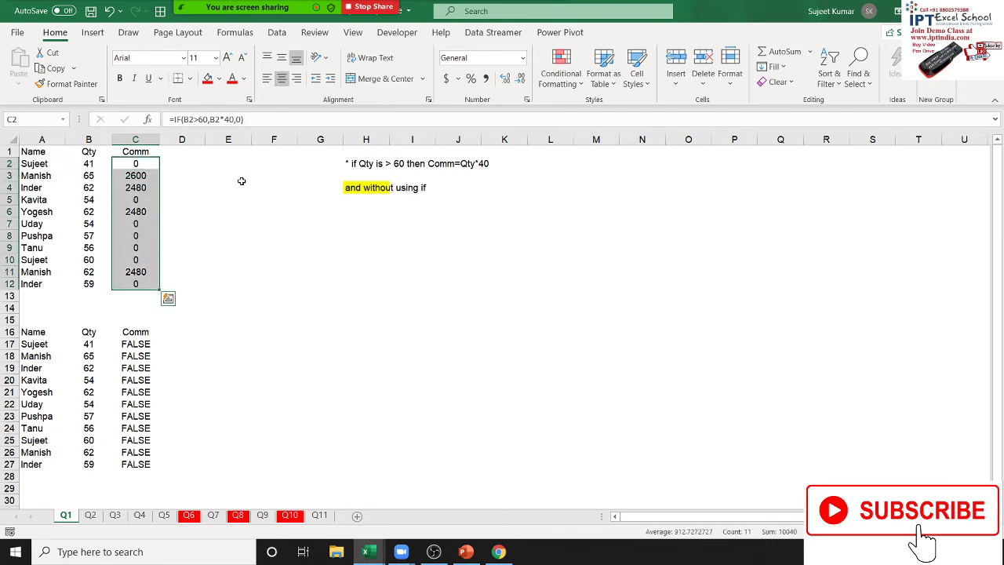
key(Down)
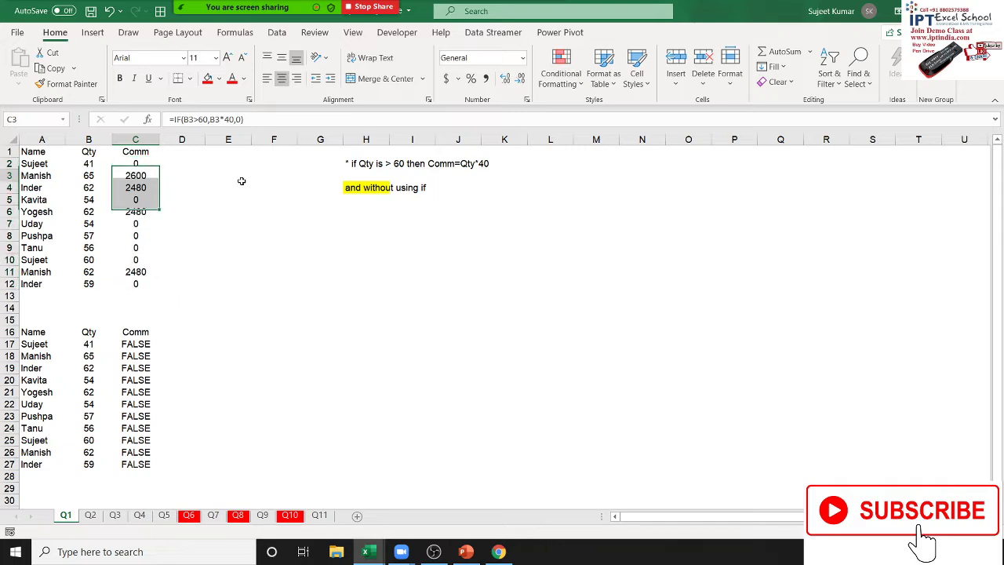
key(Down)
key(Down)
key(Down)
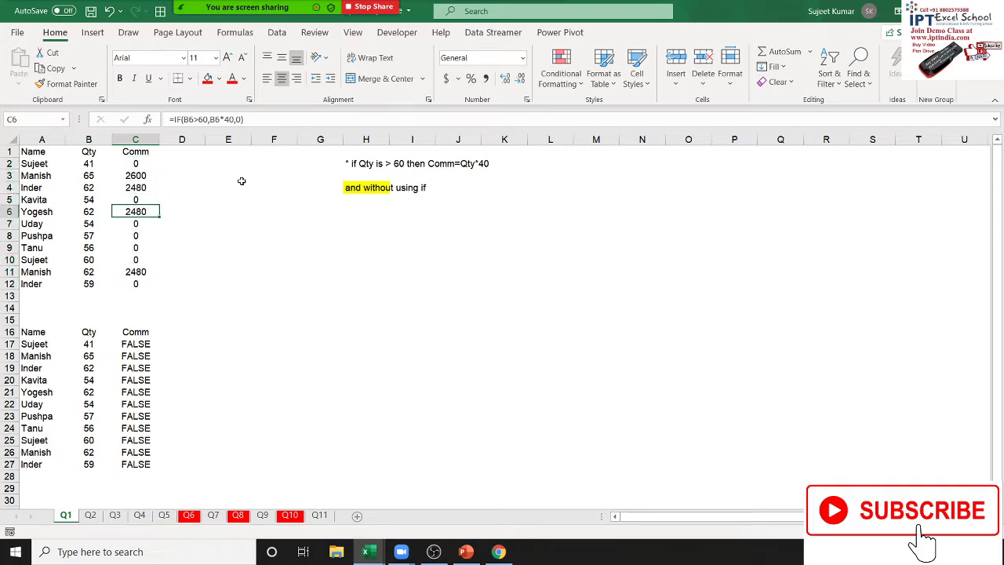
key(Down)
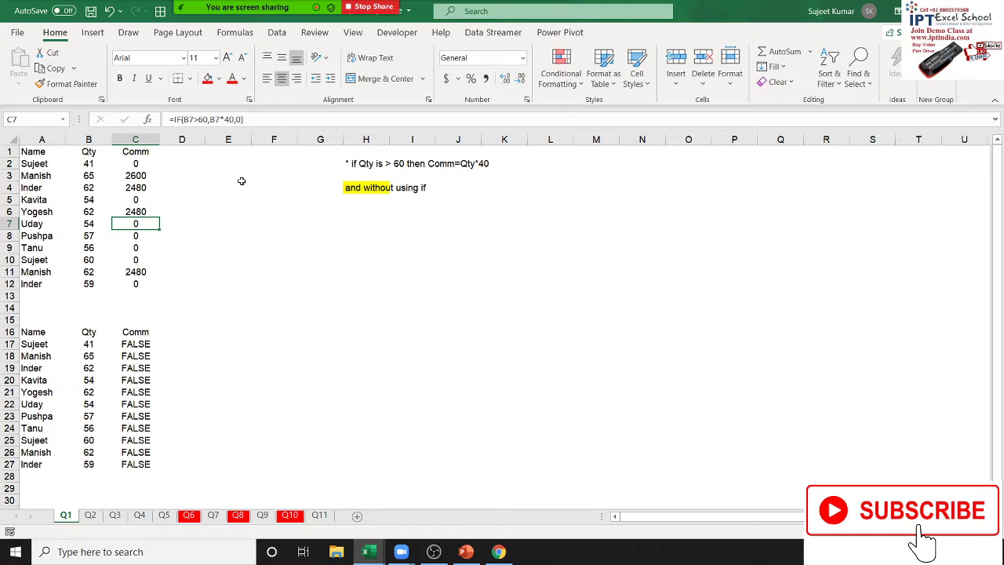
key(Up)
key(Up)
key(Up)
key(Up)
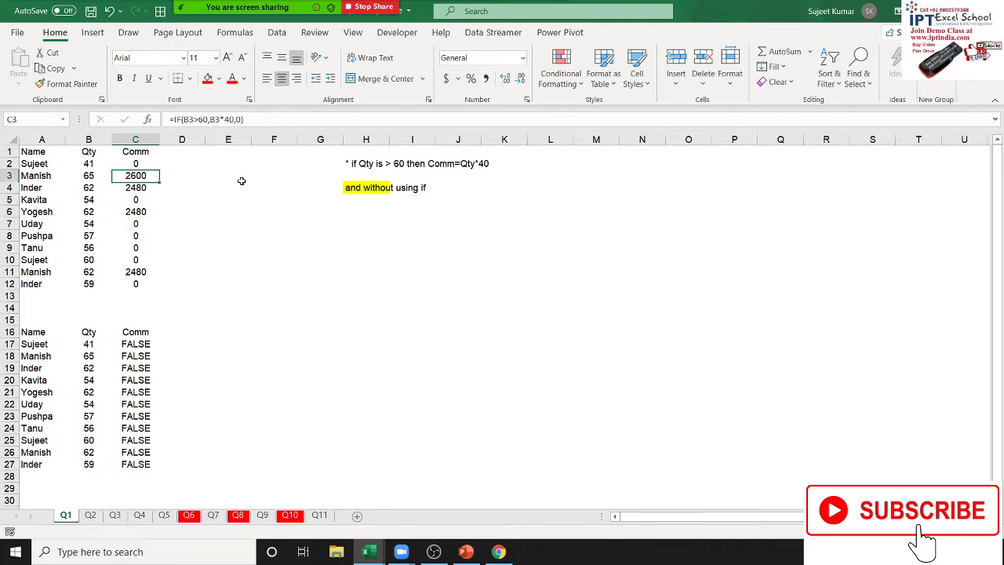
key(Up)
key(Up)
key(Down)
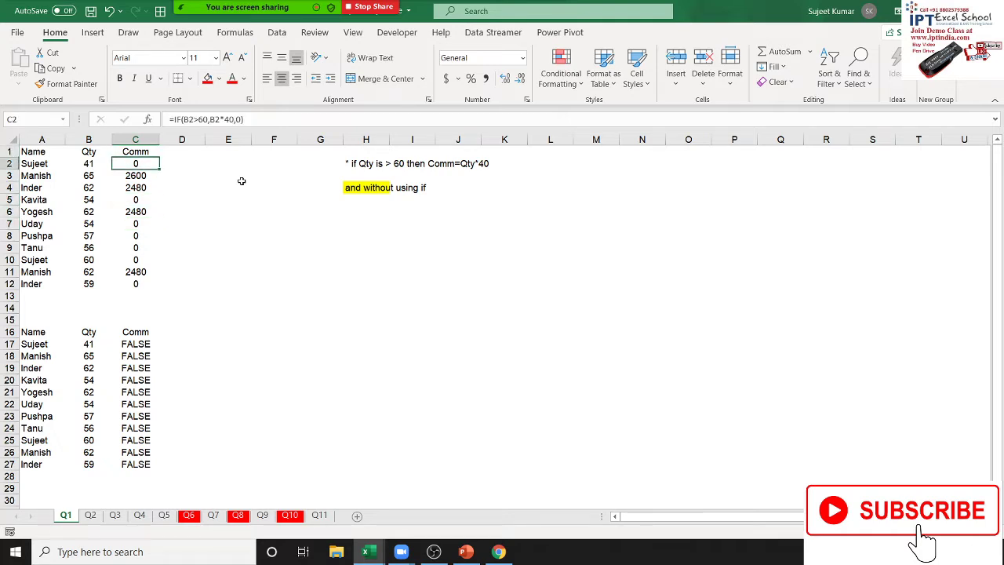
key(Down)
key(Down)
key(Down)
key(Down)
key(Down)
key(Down)
key(Down)
key(Down)
key(Down)
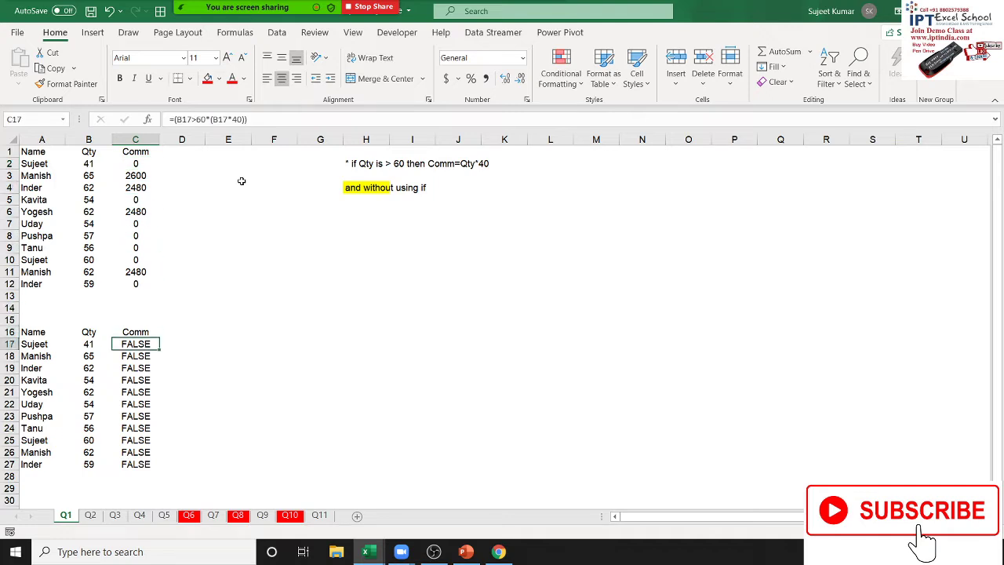
Step: Clear the old FALSE results from C17:C27
key(ctrl+shift+Down)
key(Delete)
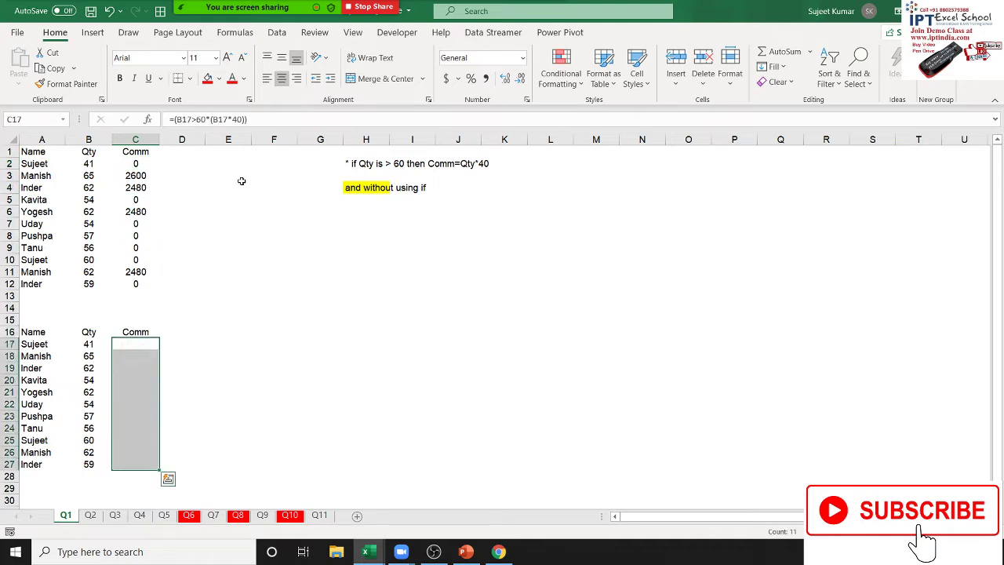
key(Up)
key(Down)
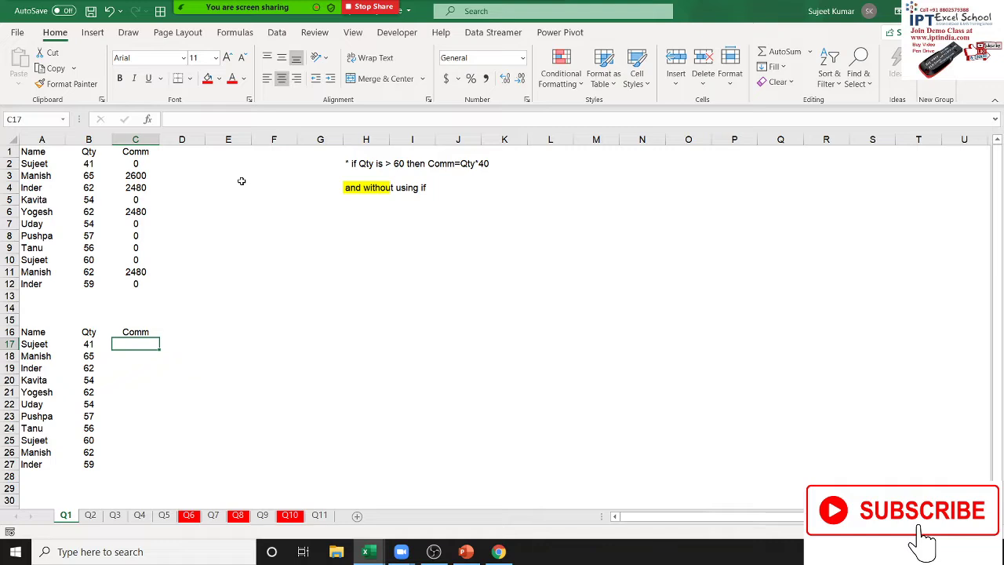
Step: Enter =B17>60 in C17 and fill it down through C27
text(=)
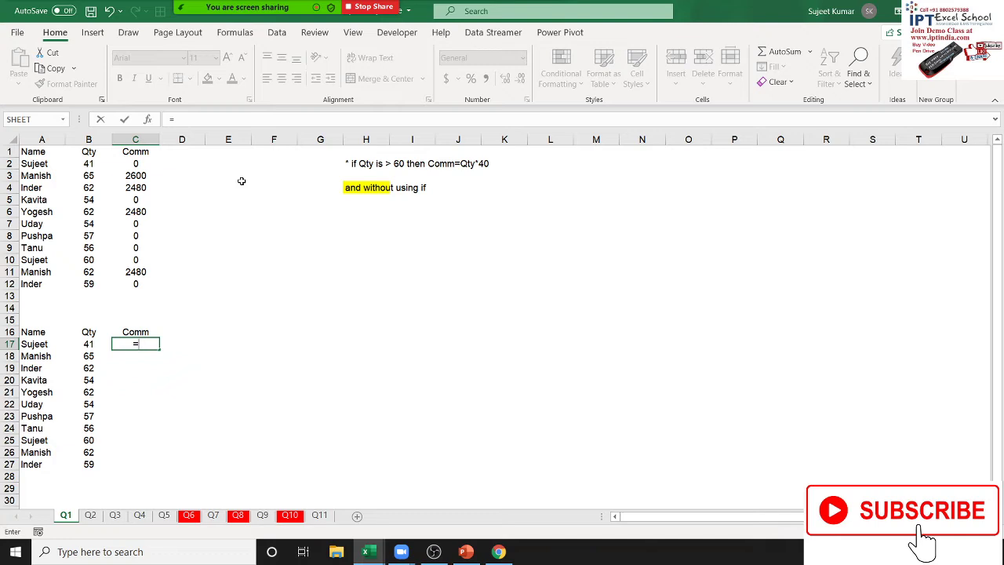
key(Left)
text(>)
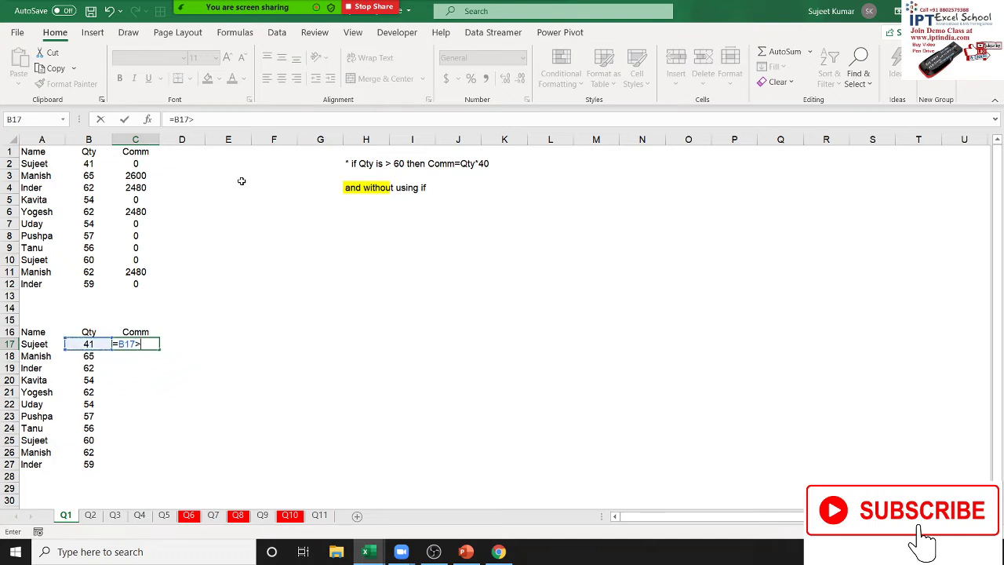
text(=)
key(BackSpace)
text(60)
key(Return)
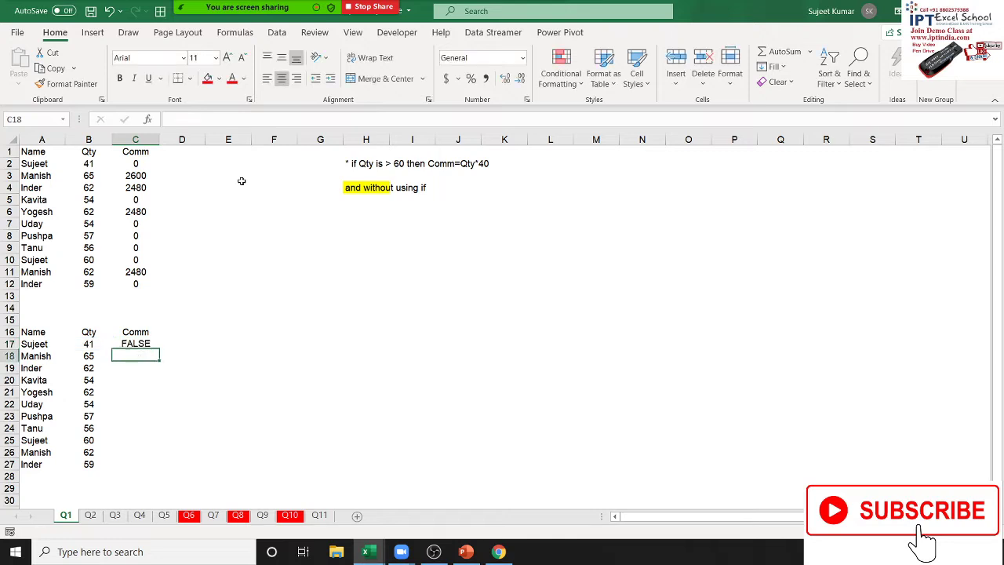
key(Up)
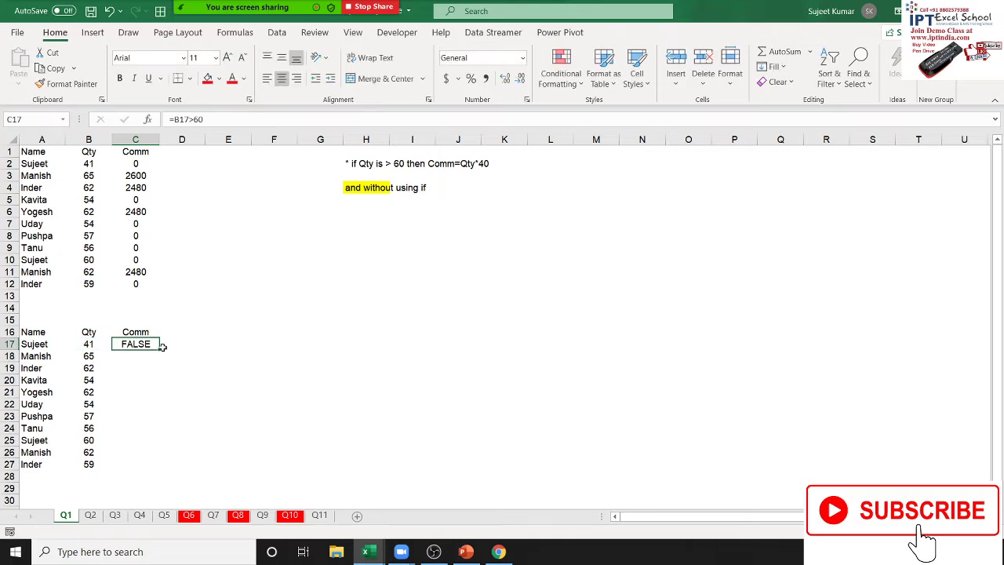
double_click(158, 349)
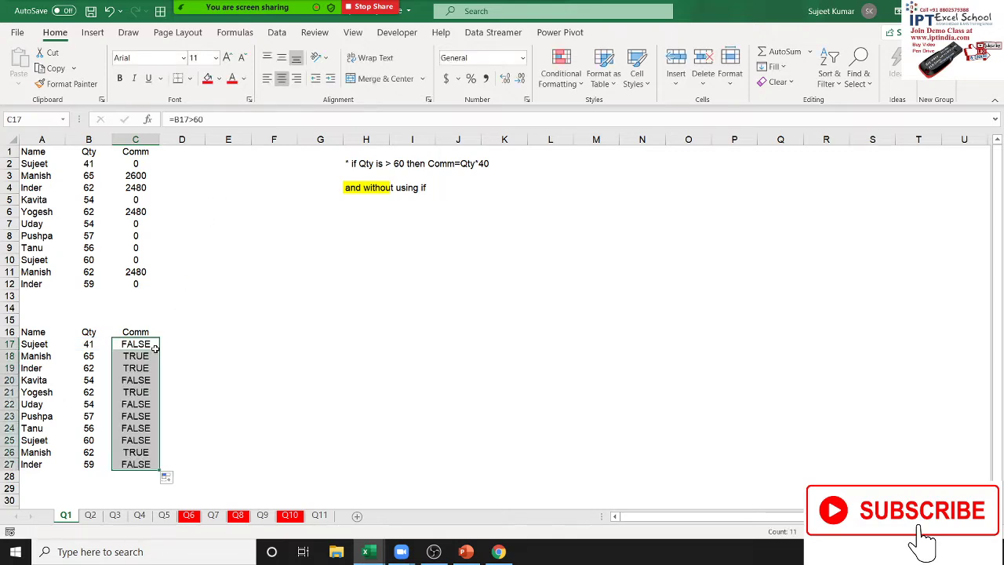
click(357, 308)
Step: Label H14 and H15 with TRUE and FALSE
text(TR)
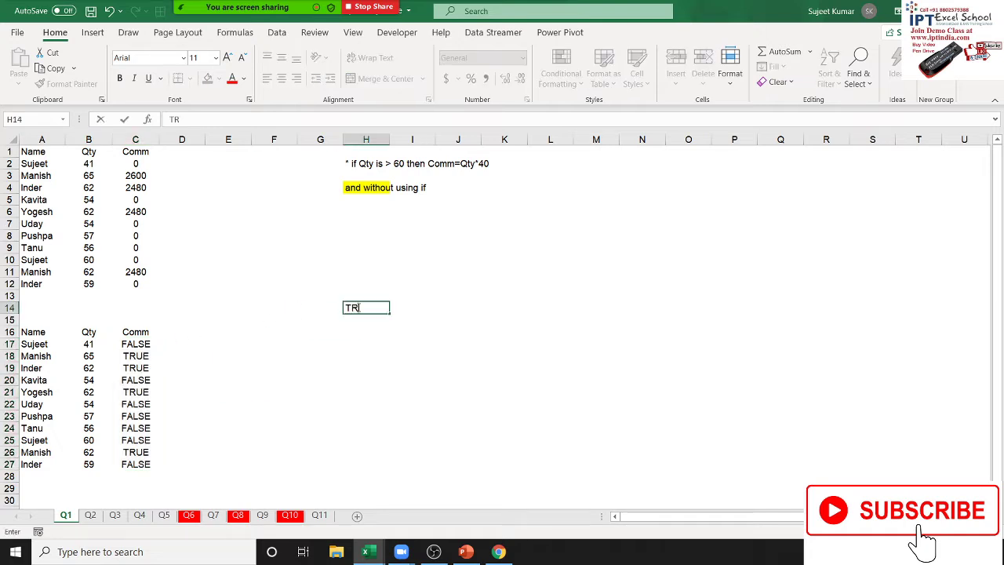
text(UE)
key(Return)
text(F)
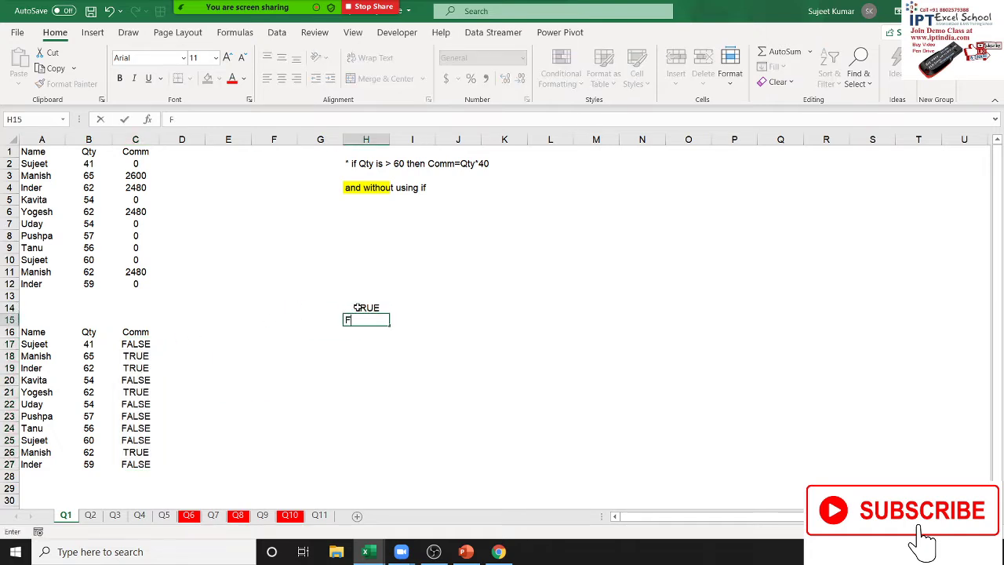
text(ALS)
text(E)
key(Return)
Step: Put 1 beside TRUE and 0 beside FALSE in I14:I15
click(358, 308)
key(Right)
text(0)
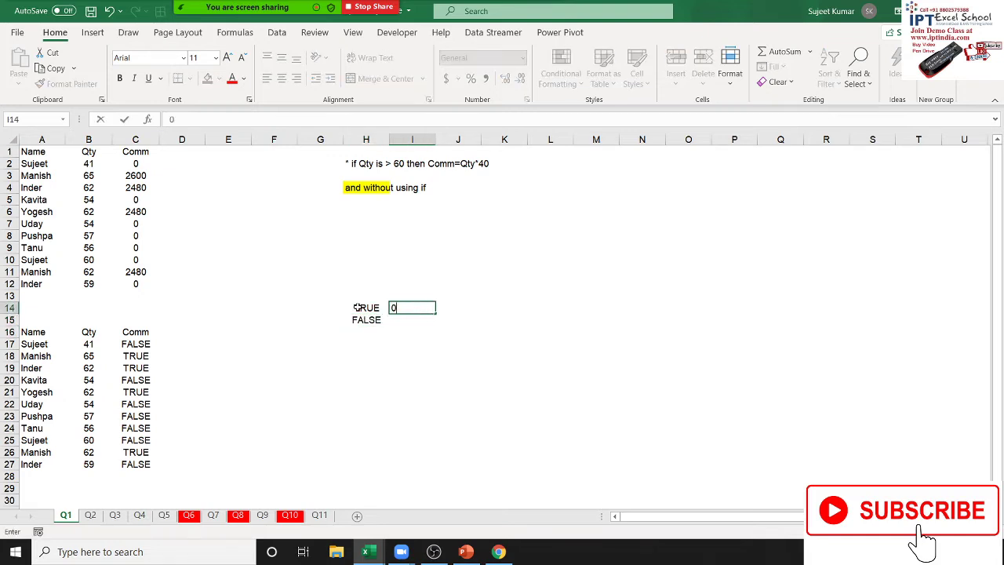
key(Return)
text(1)
key(Return)
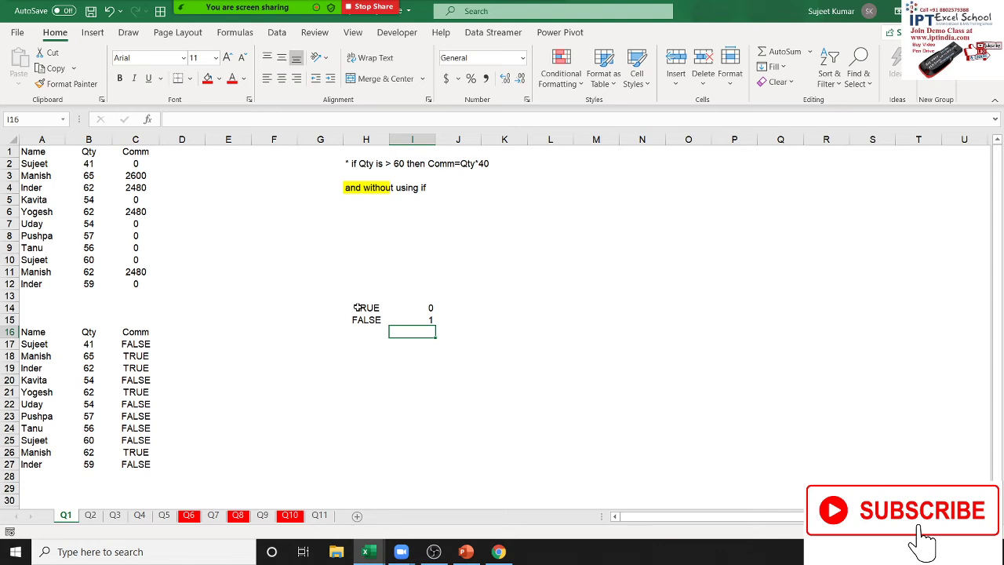
key(Up)
key(Up)
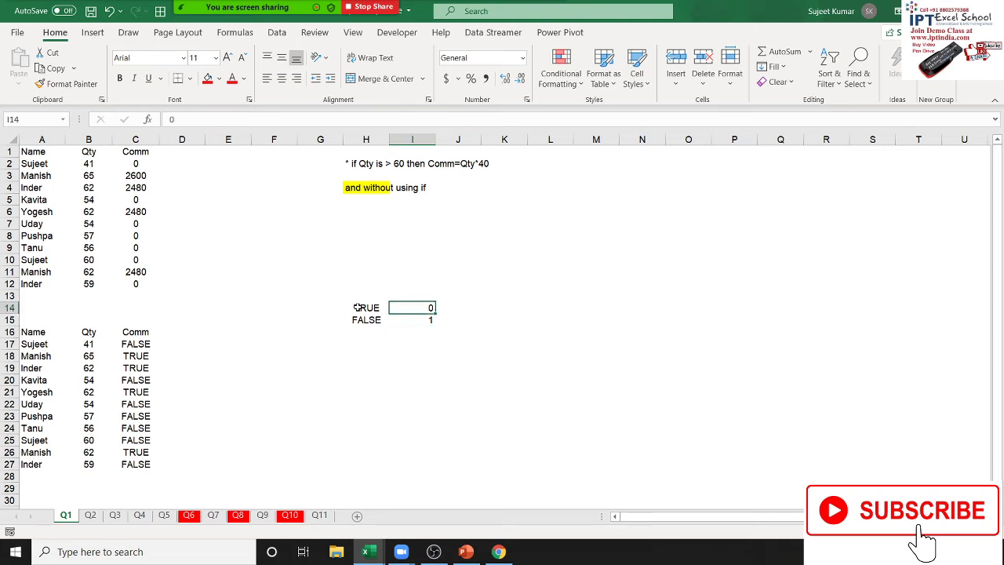
text(1)
key(Return)
text(0)
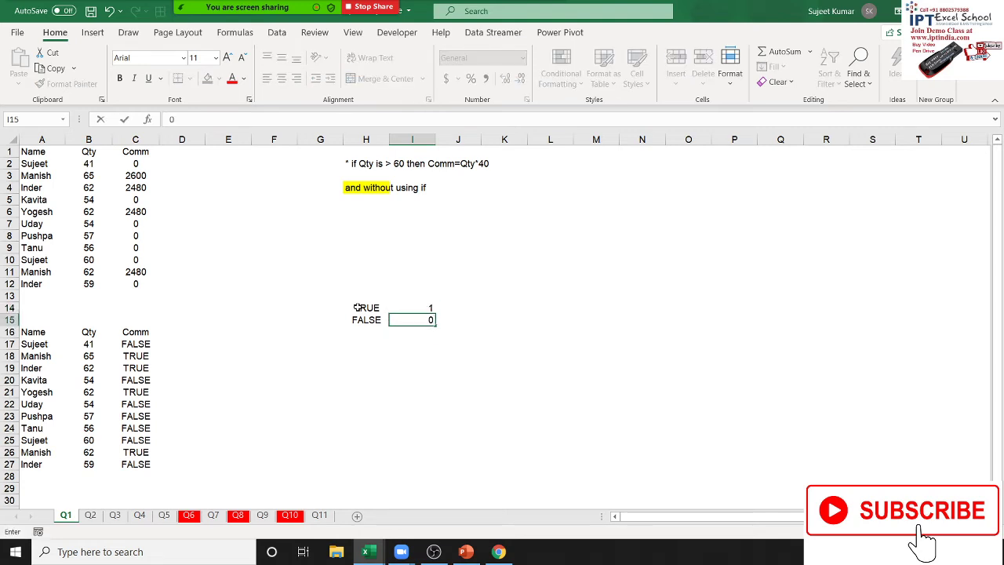
key(Return)
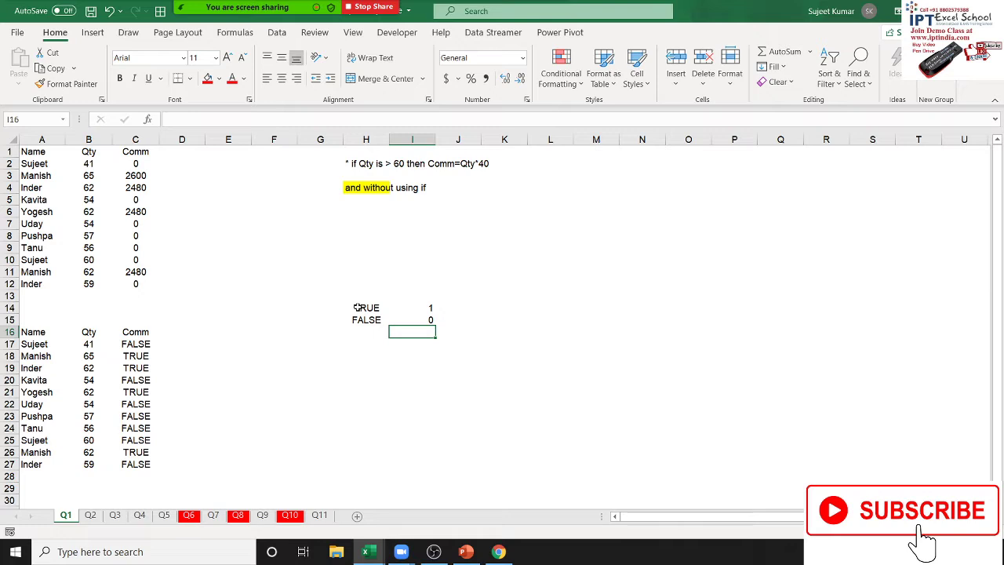
Step: Rewrite C17 as =(B17>60)*B17 and fill it down through C27
click(129, 343)
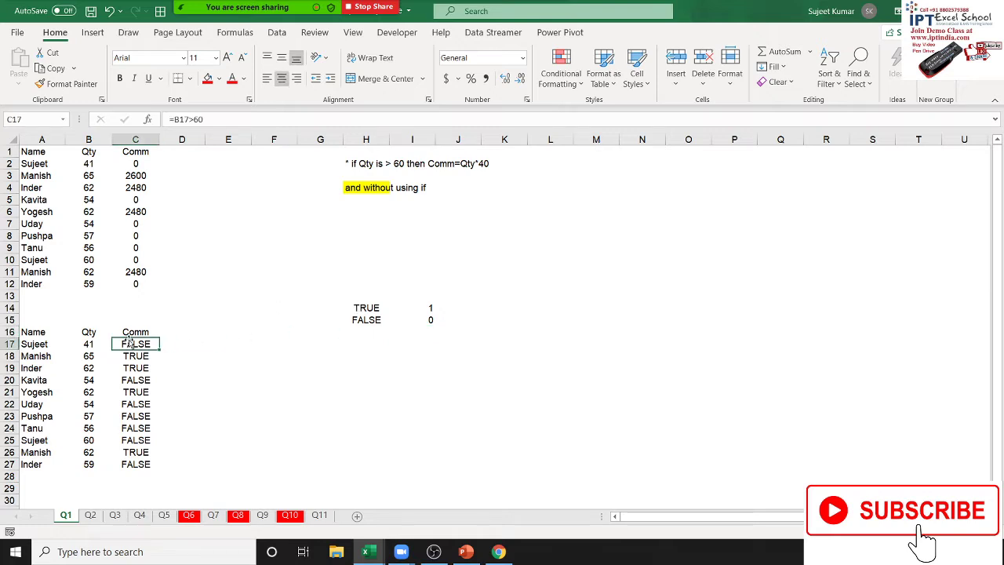
click(174, 119)
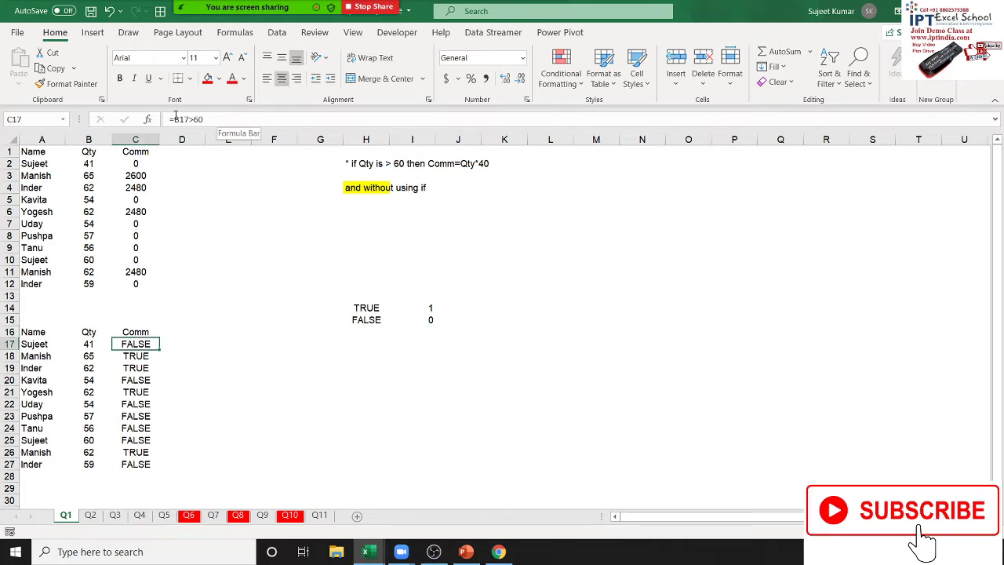
text(()
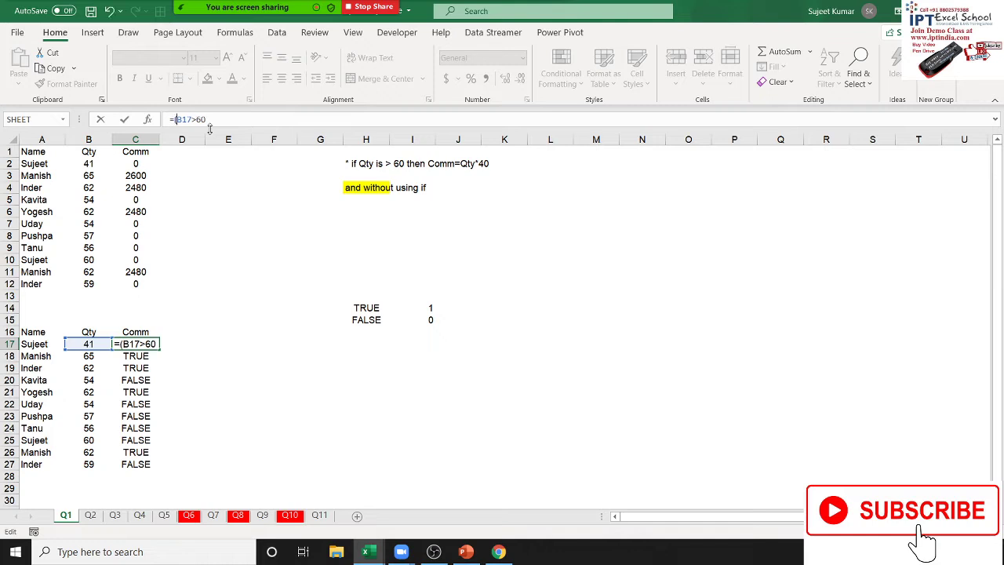
click(224, 124)
text()*)
click(97, 343)
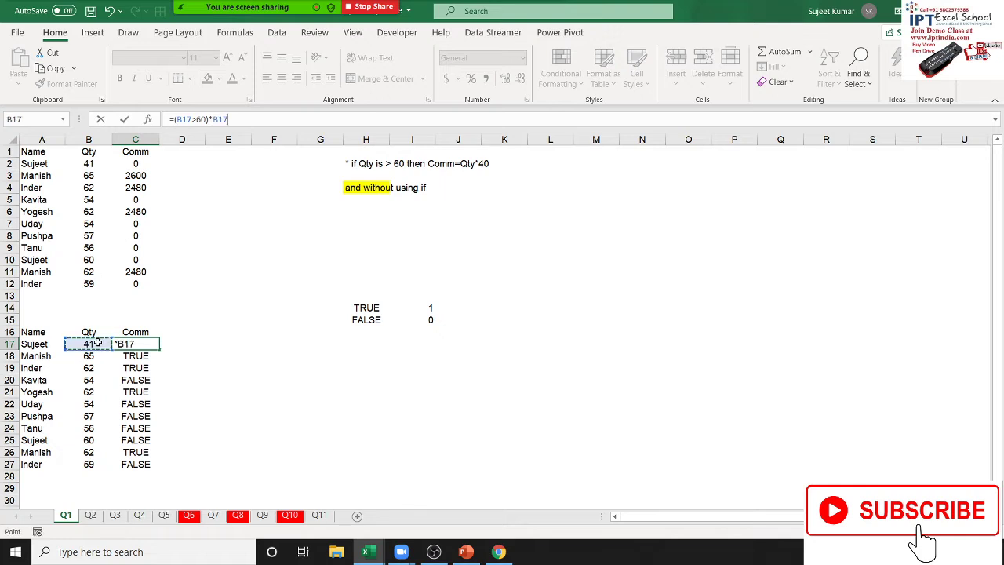
key(Return)
click(153, 344)
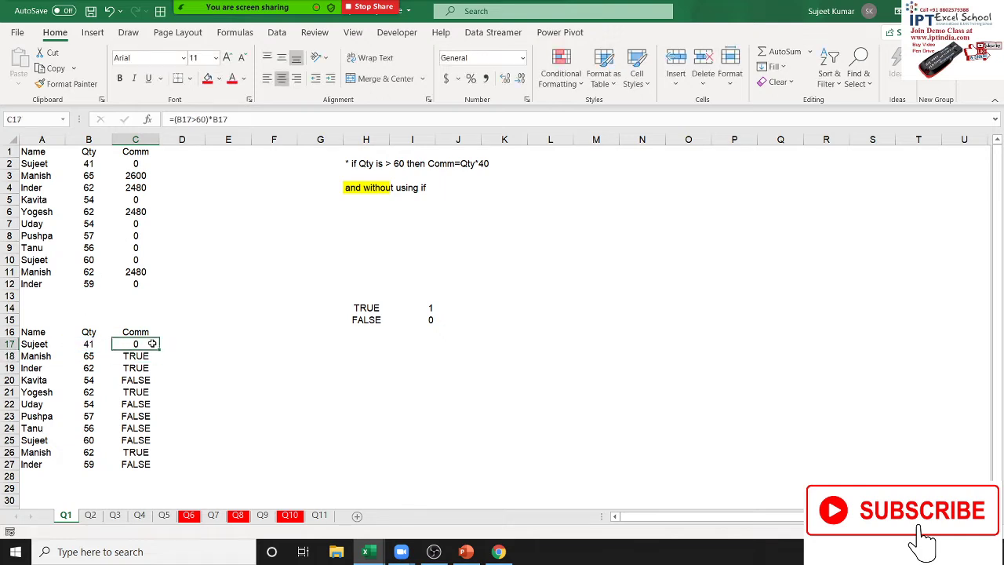
double_click(159, 349)
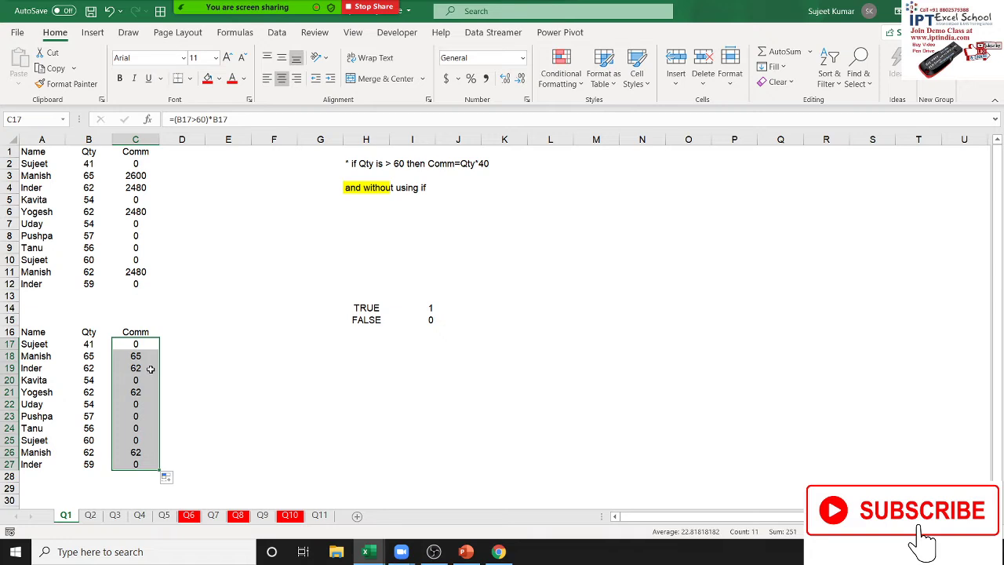
click(100, 358)
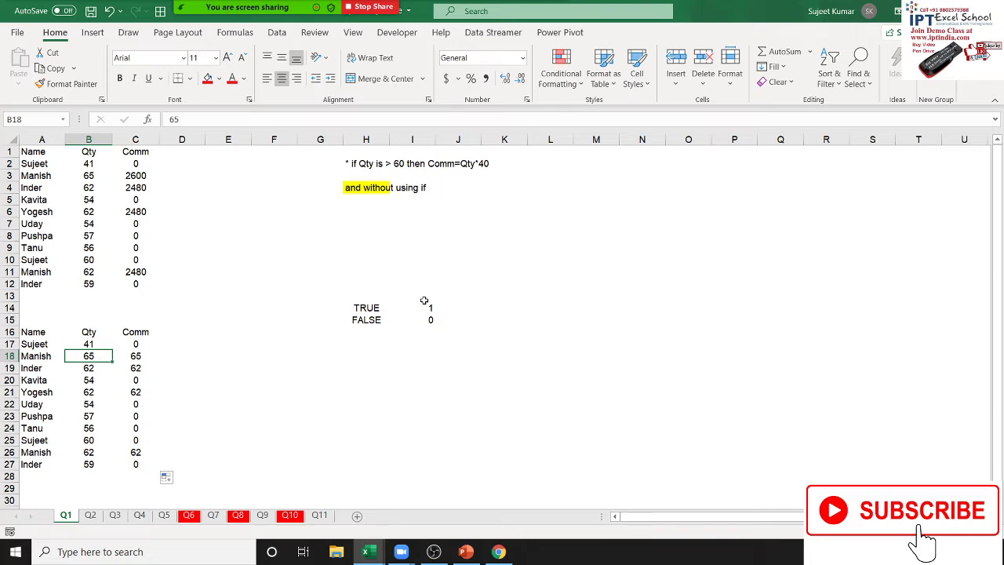
click(137, 354)
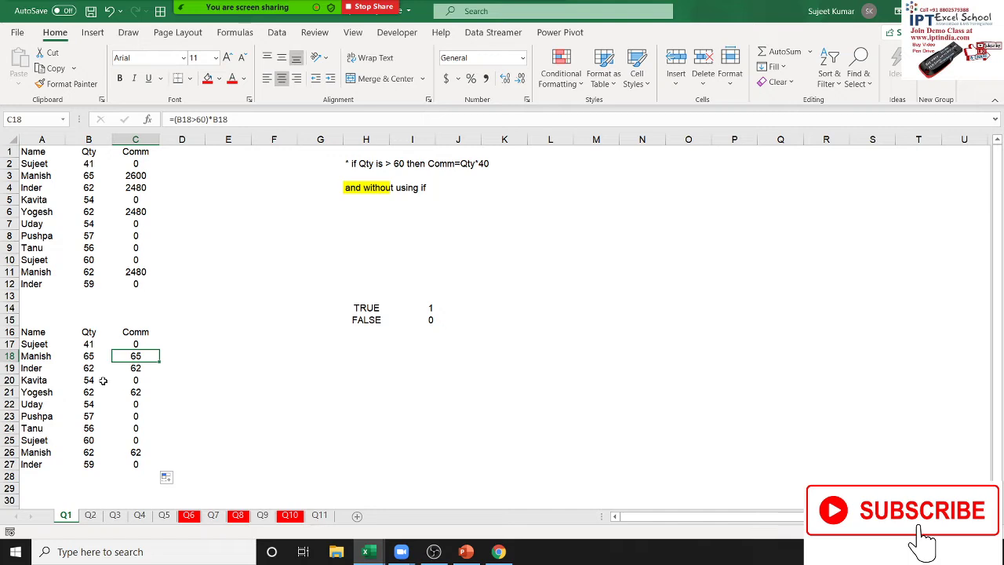
click(104, 382)
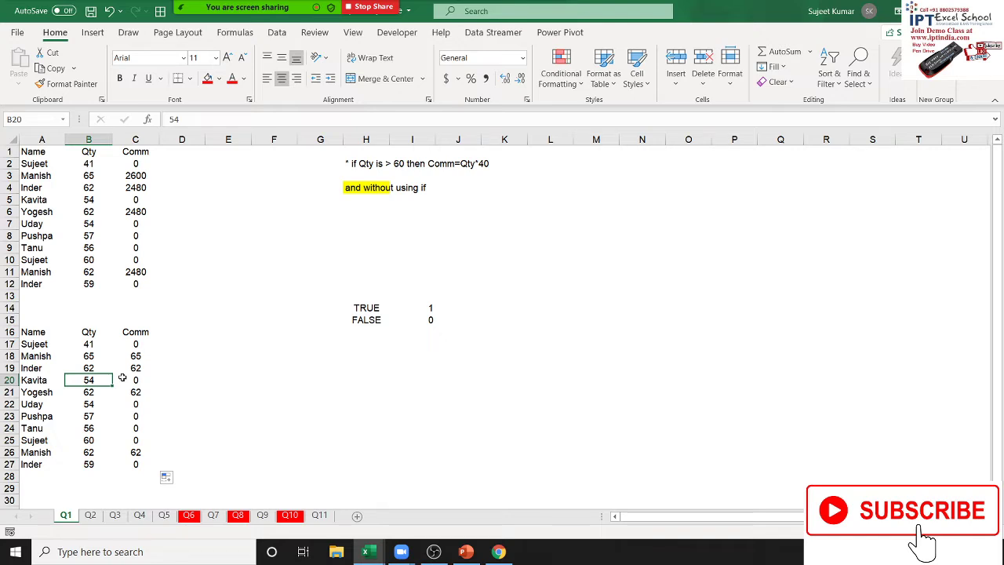
click(118, 345)
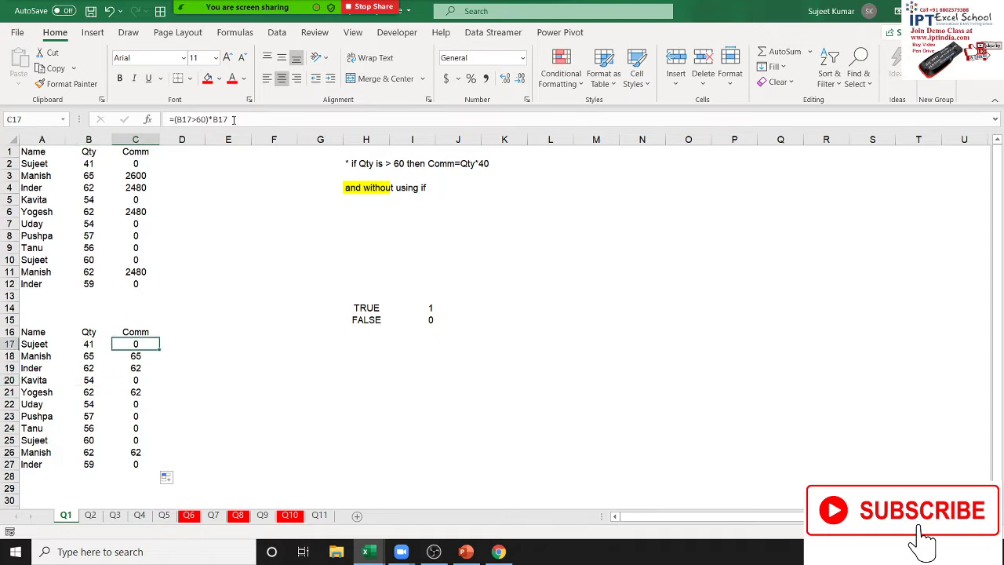
click(174, 119)
Step: Change C17 to =((B17>60)*B17)*40 and fill it down through C27
text(()
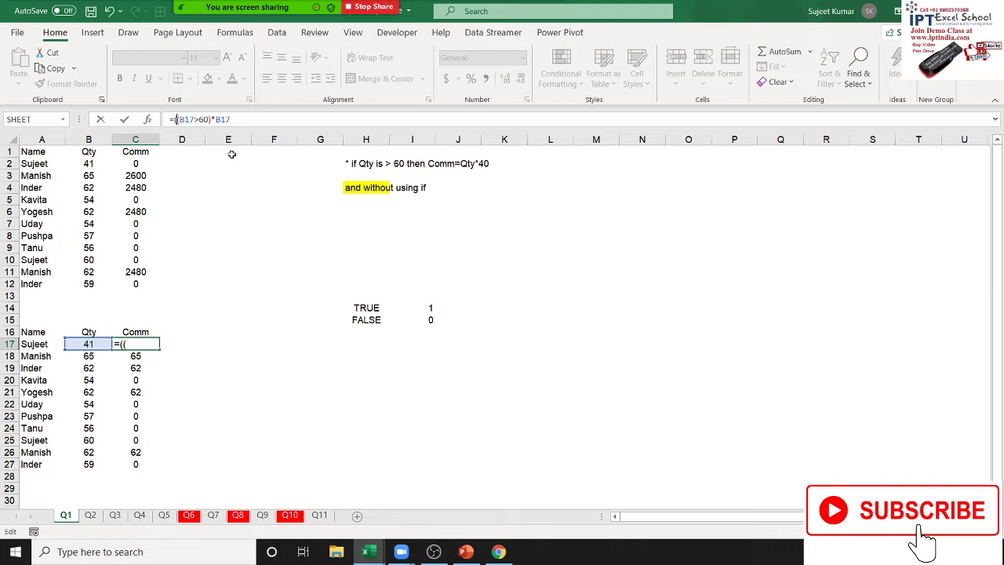
click(241, 121)
text()*)
text(40)
key(Return)
key(Up)
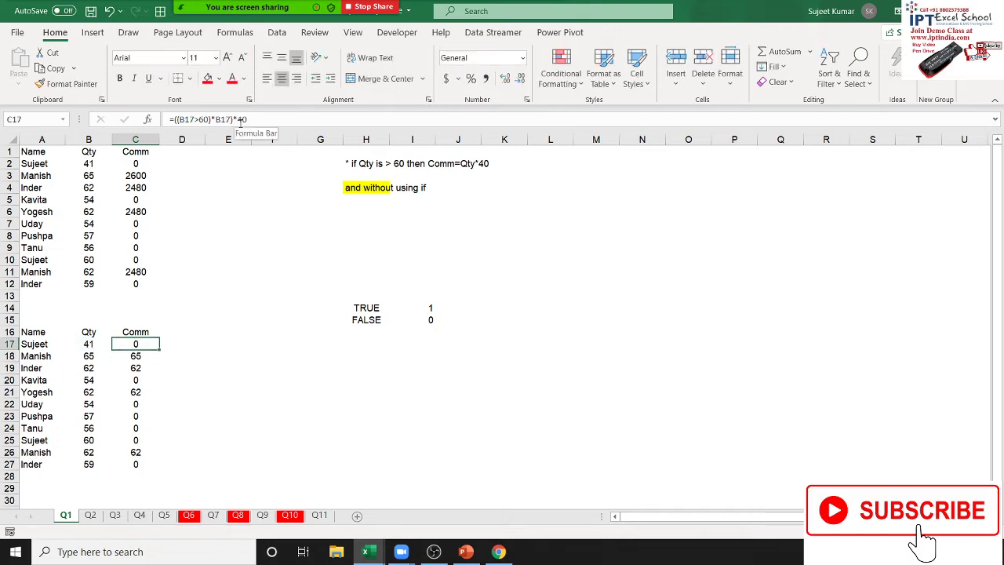
double_click(159, 348)
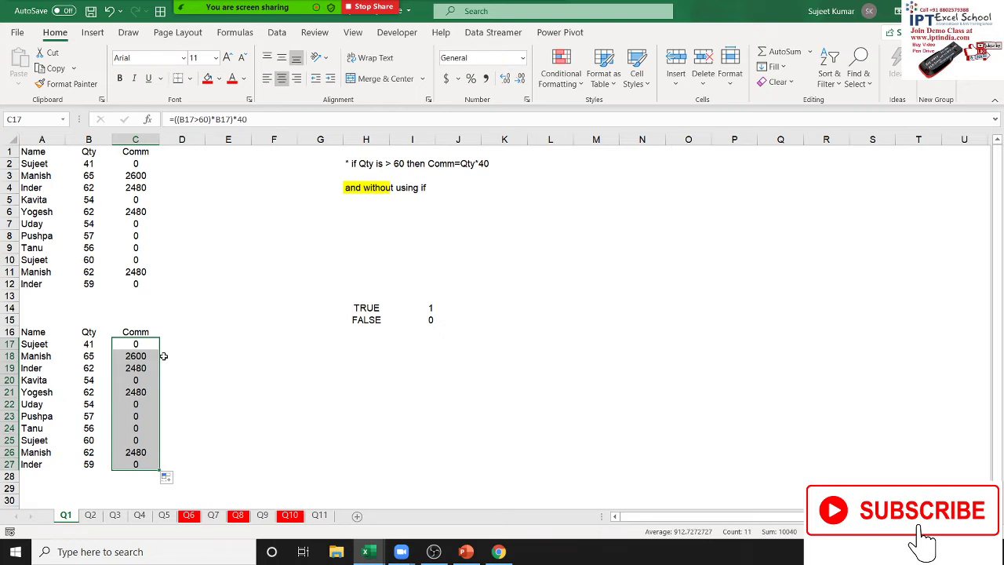
Step: Move through sheets Q8 and Q10 to Q11, then inspect booking date D2 and Intr. cell E2
click(239, 515)
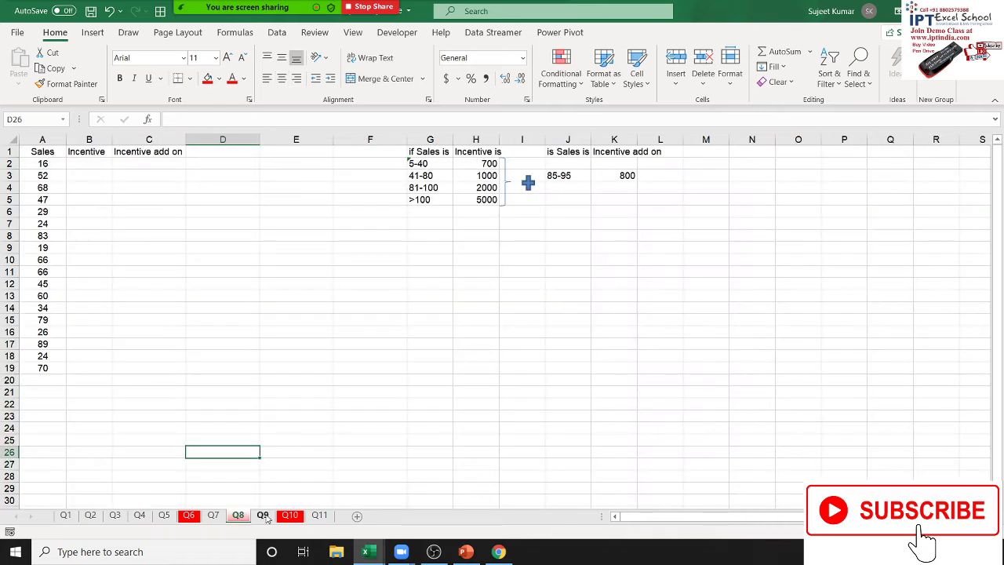
click(289, 515)
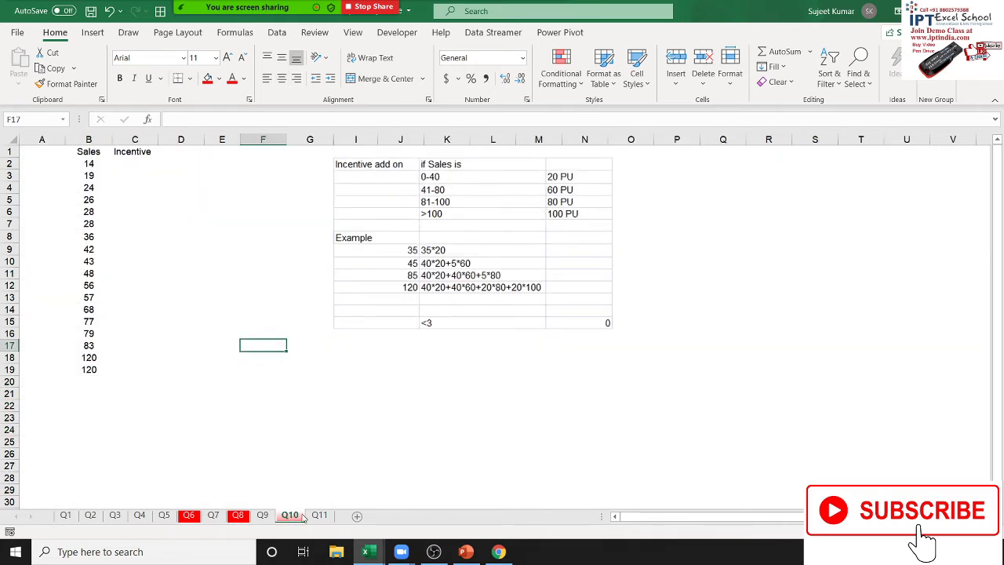
click(319, 515)
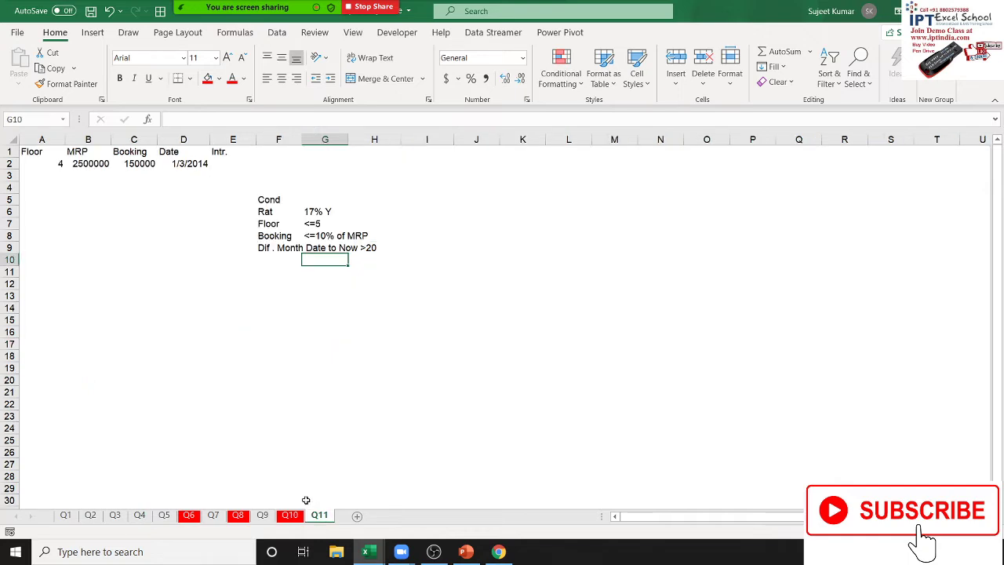
click(187, 169)
click(231, 165)
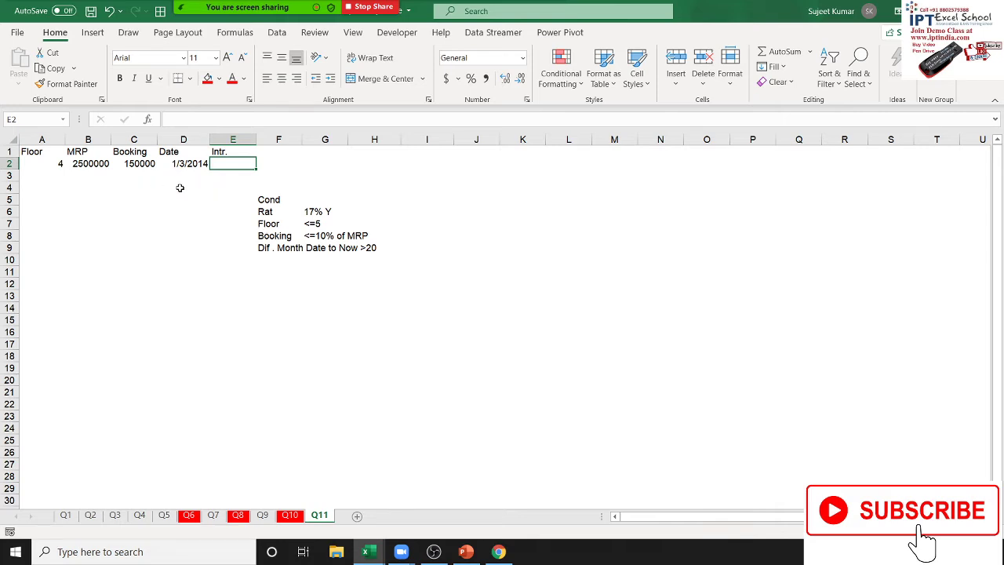
Step: Enter =TODAY() in D3 to show 5/14/2020
click(189, 166)
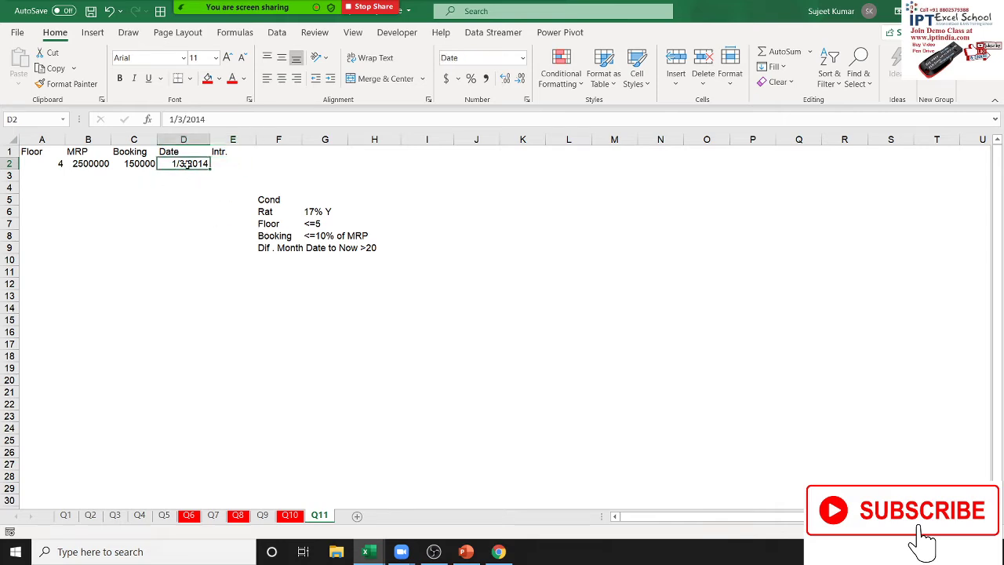
key(Down)
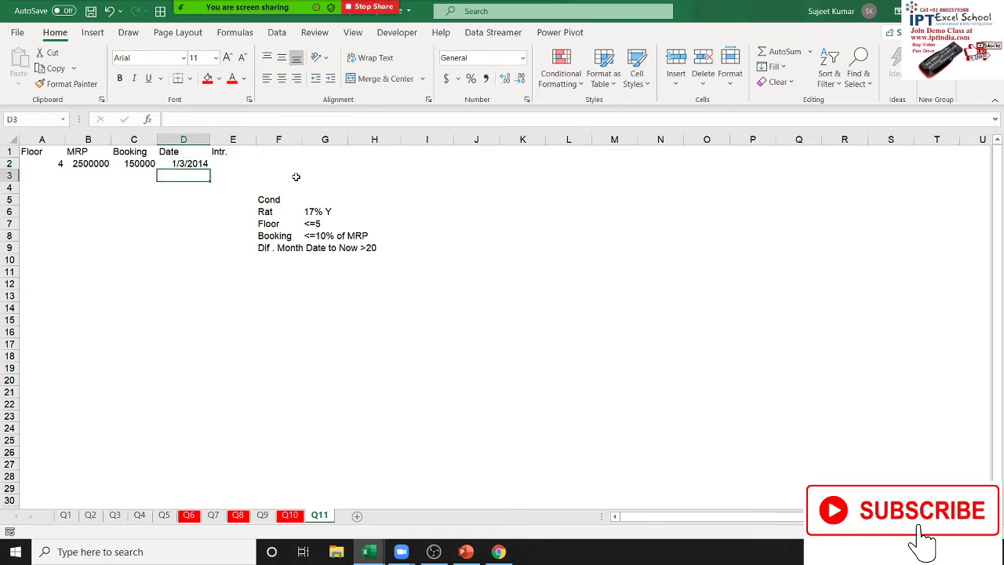
text(=toda)
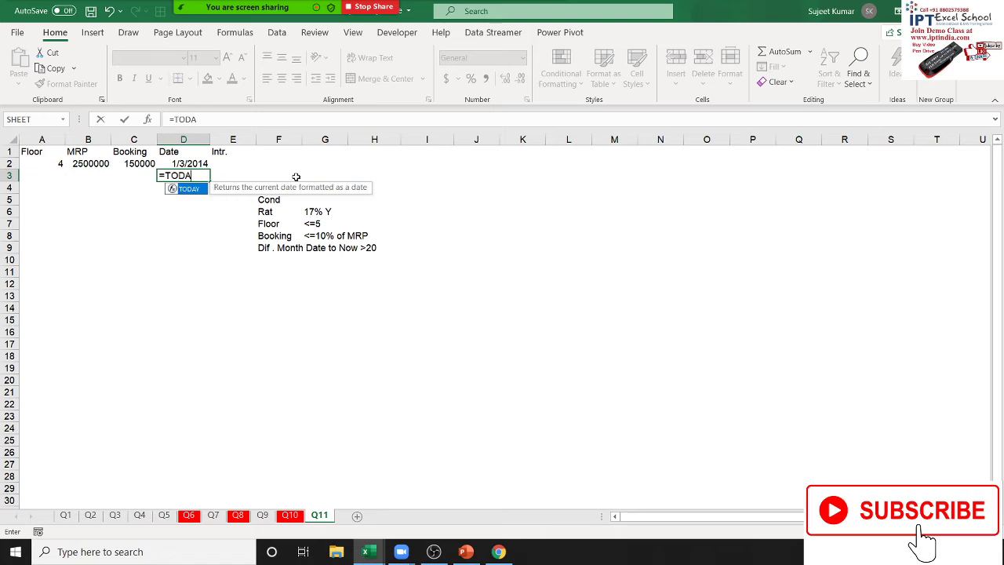
text(y)
key(Tab)
key(Return)
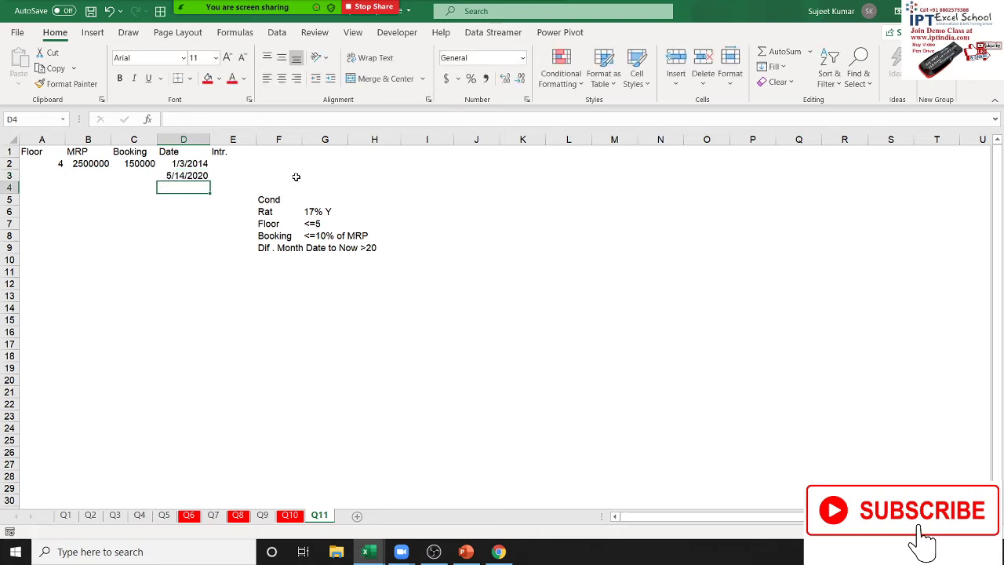
Step: In D4 compute months since booking as =(D3-D2)/30, giving 77.43
text(=)
key(Up)
text(-)
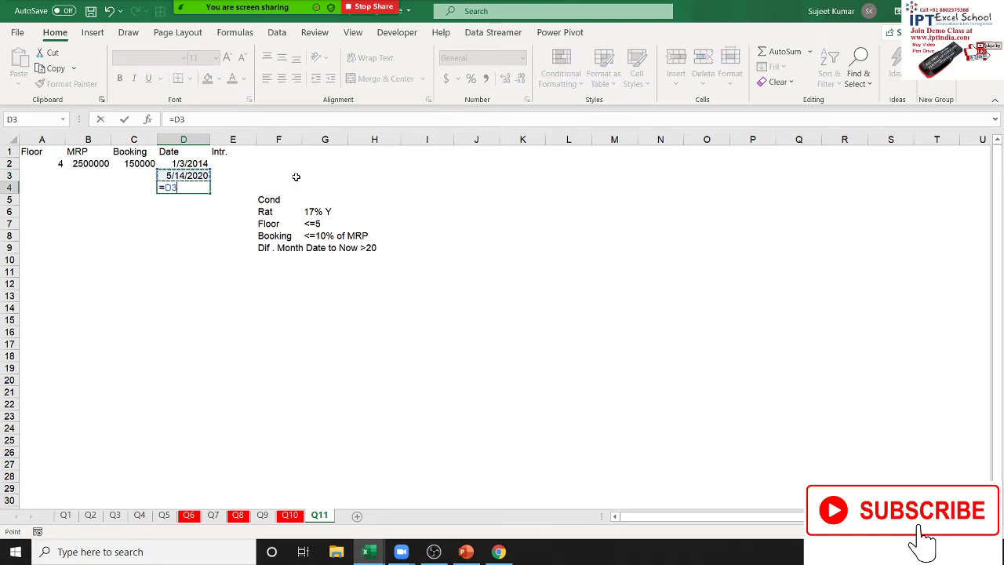
key(Up)
key(Up)
key(Return)
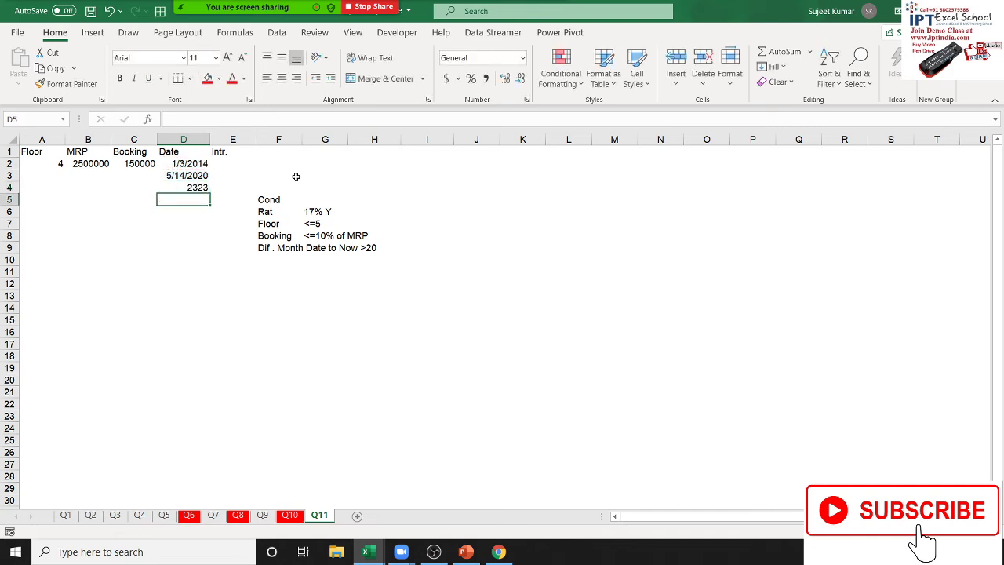
key(Up)
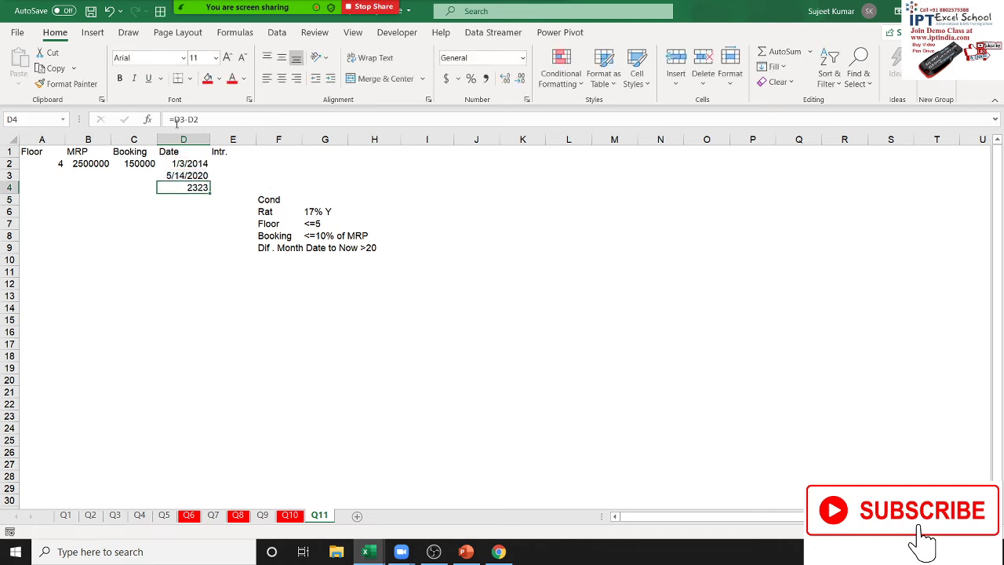
click(174, 119)
text((D3-D2)
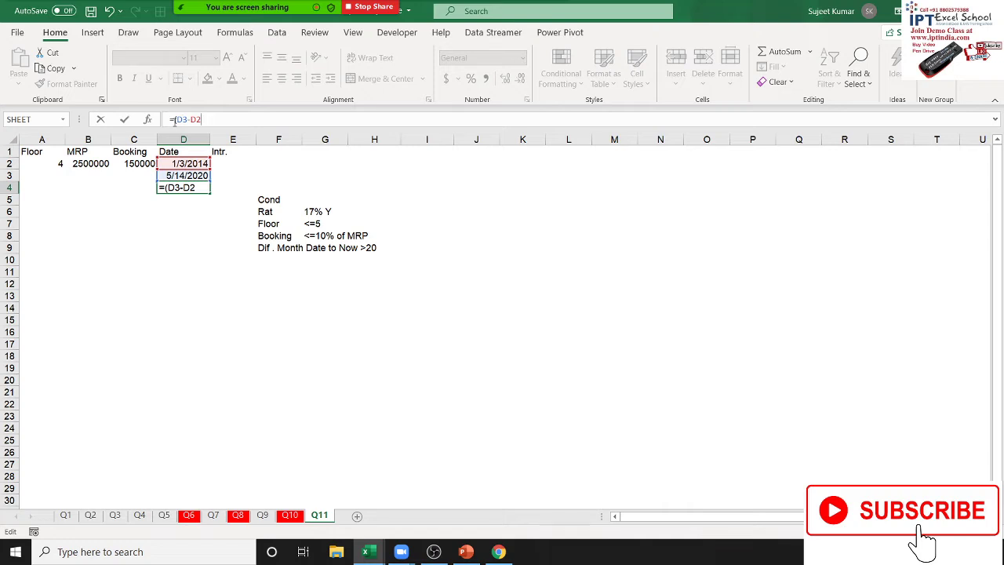
text()/30)
key(Return)
key(Up)
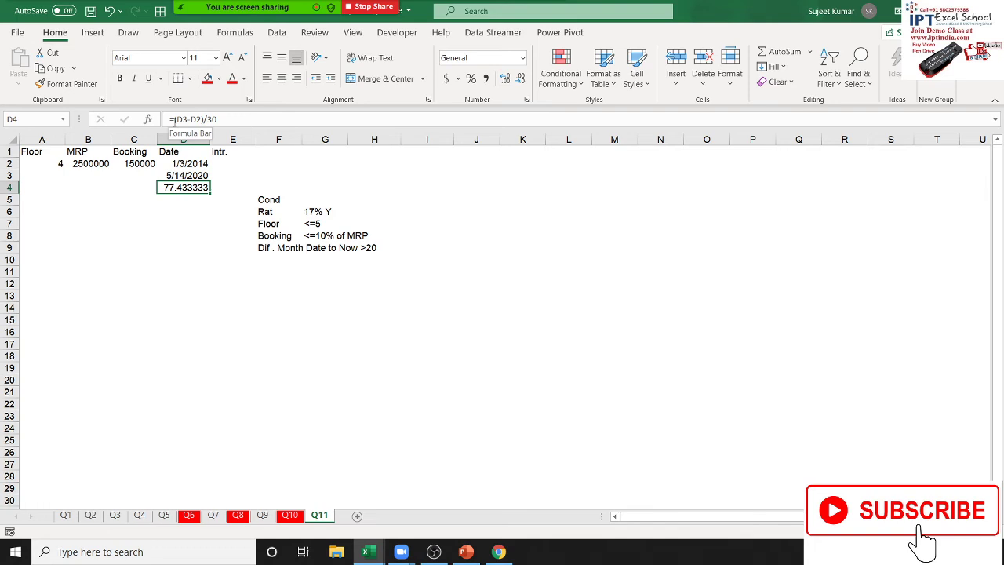
key(Down)
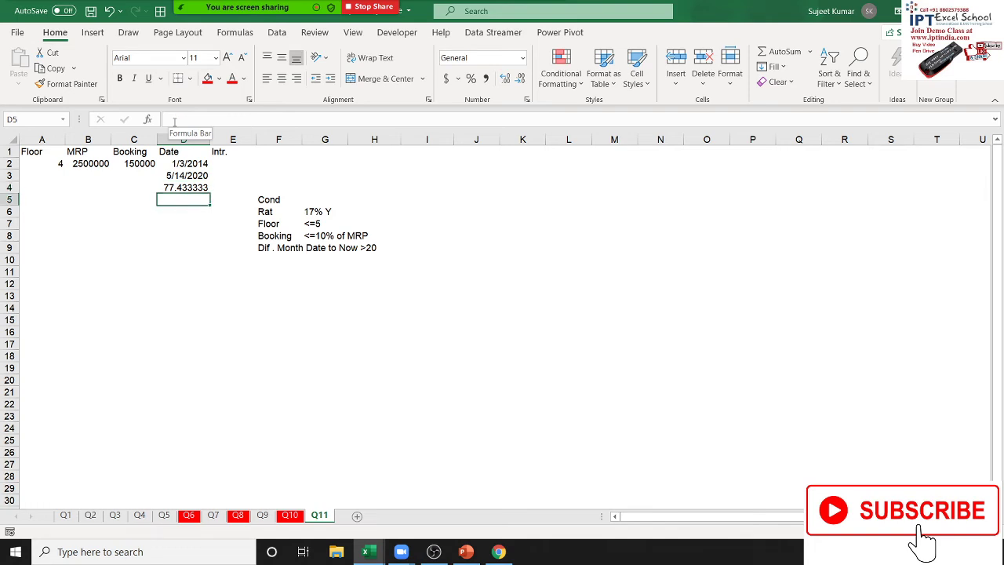
text(=DATE)
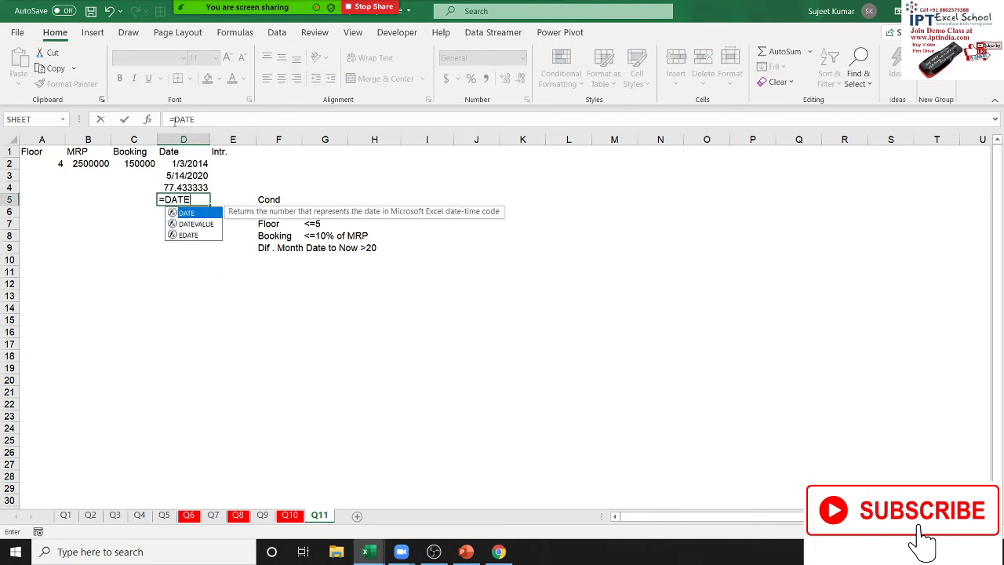
text(S)
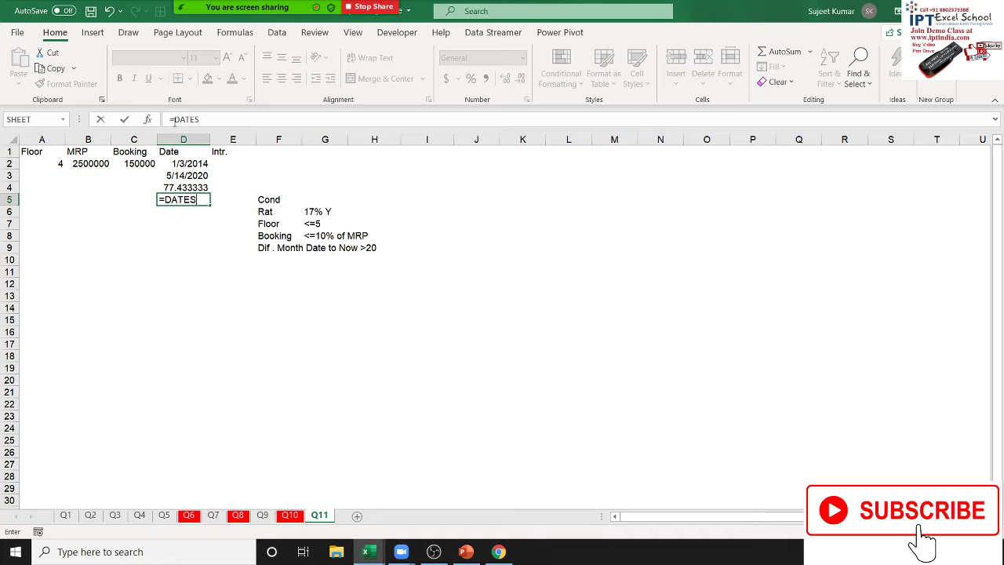
key(BackSpace)
text(DIF)
text(()
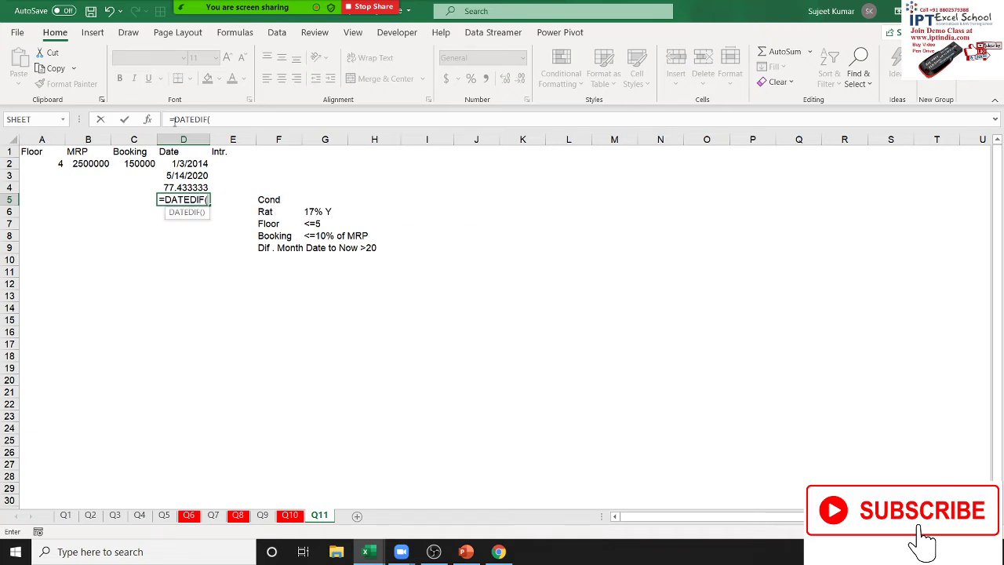
key(Up)
key(Up)
key(Up)
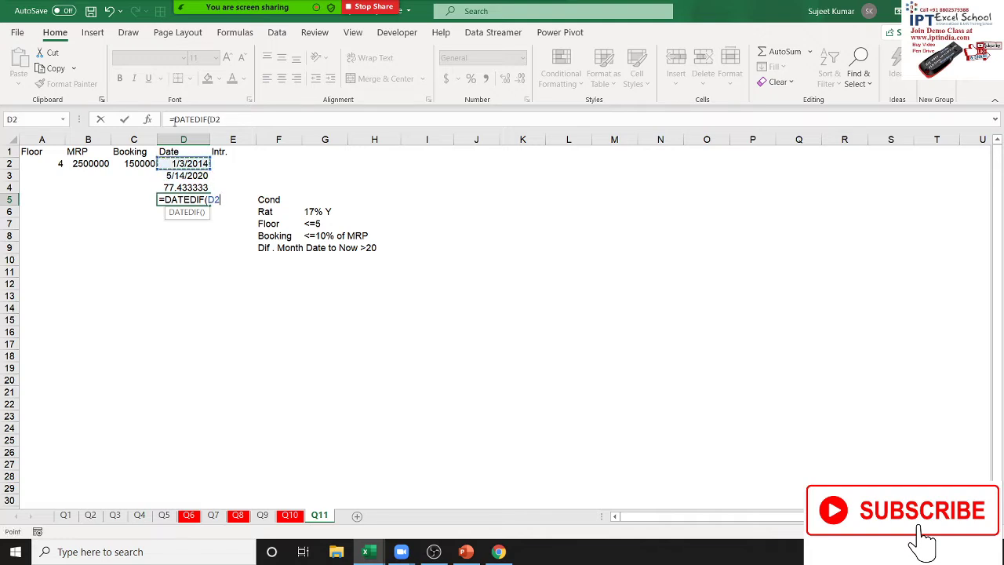
text(,)
key(Up)
key(Up)
text(,)
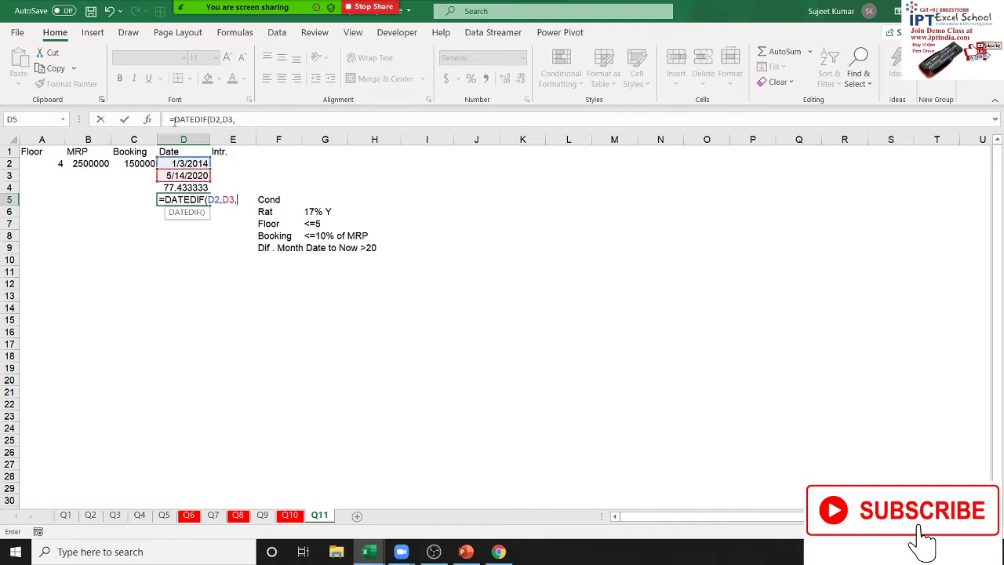
text("M"))
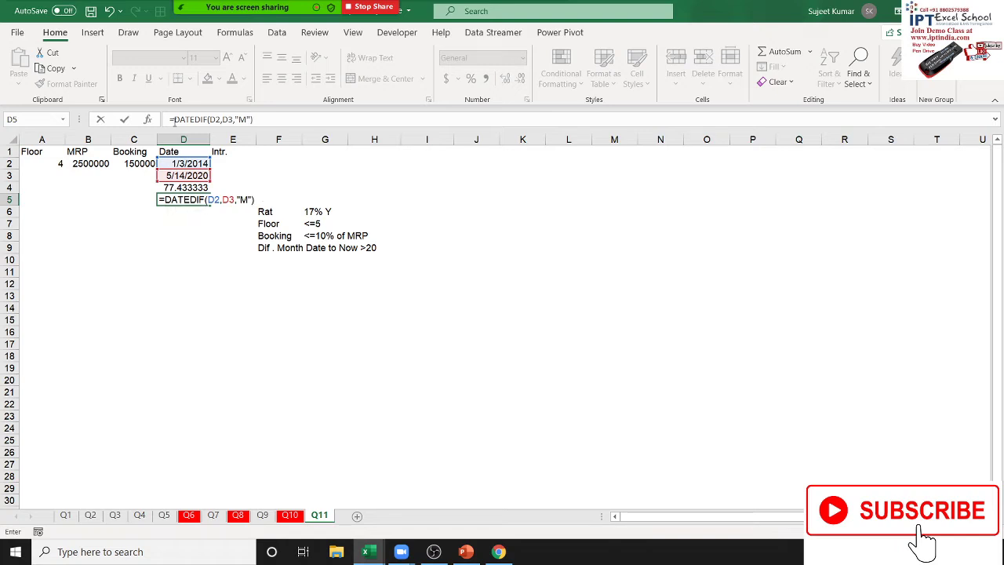
key(Return)
key(Up)
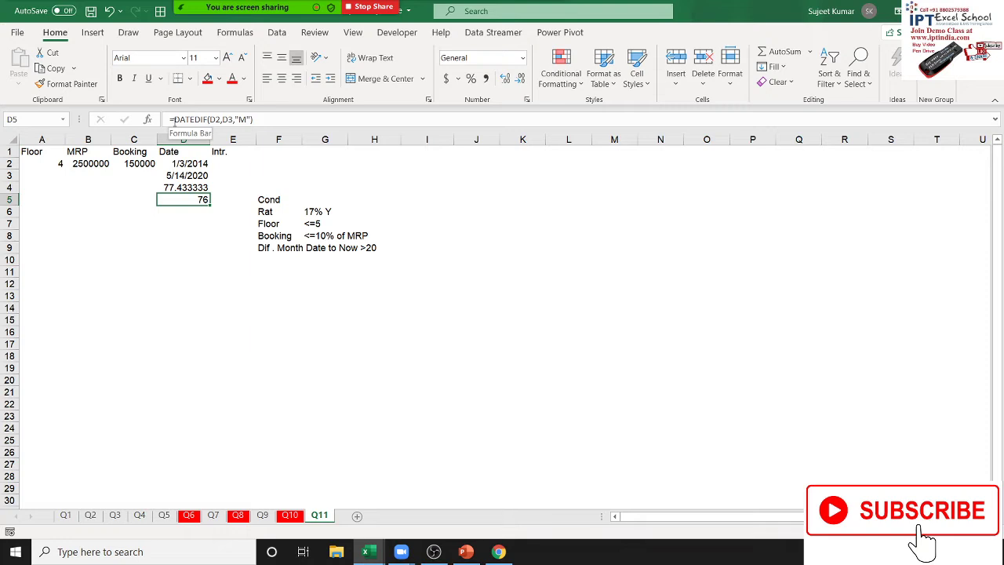
key(Up)
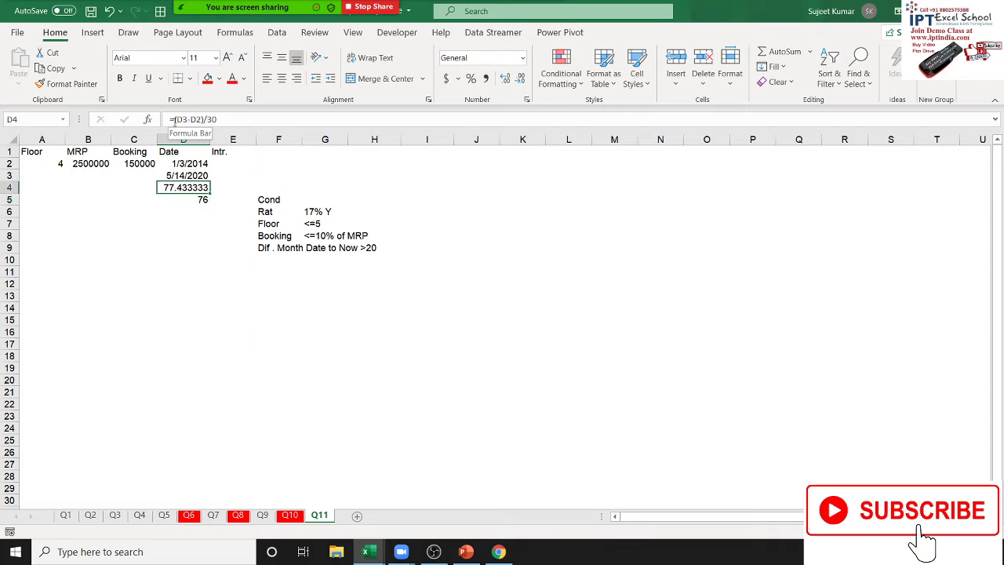
key(Down)
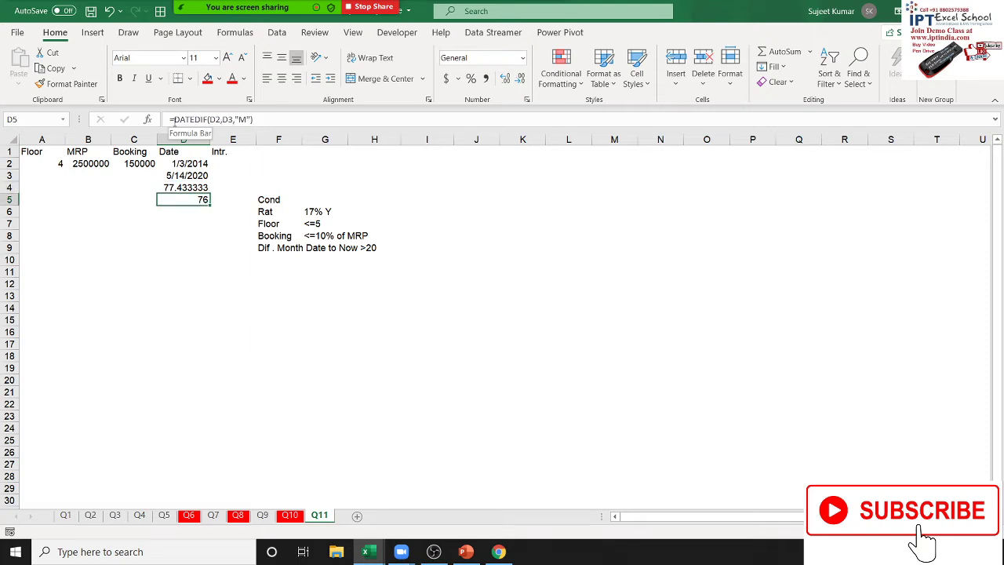
key(Up)
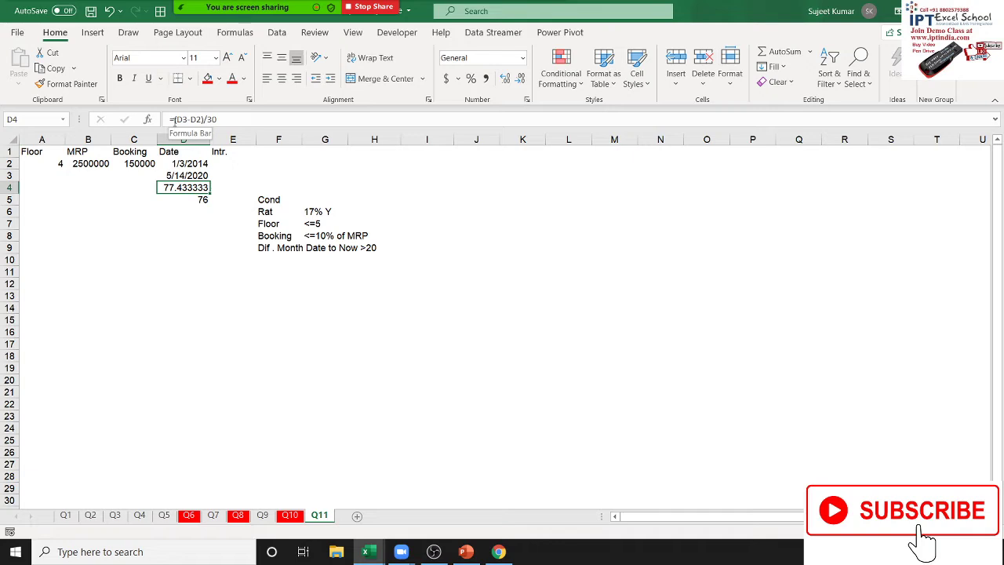
key(Up)
key(Down)
key(Down)
key(Up)
key(Up)
key(Up)
key(Right)
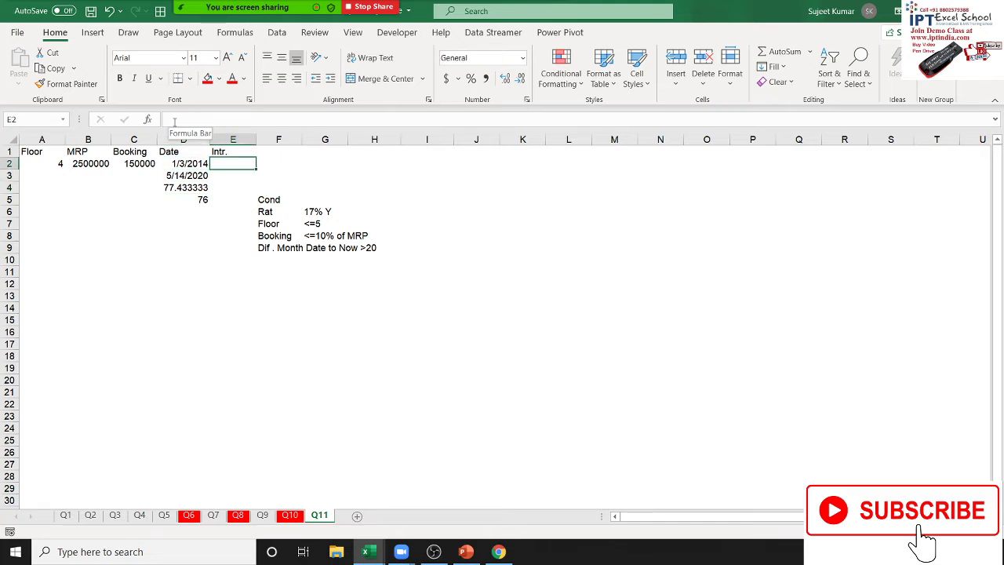
Step: Start E2's AND formula with the floor test A2<=5 and the B2*10% term
text(=i)
key(BackSpace)
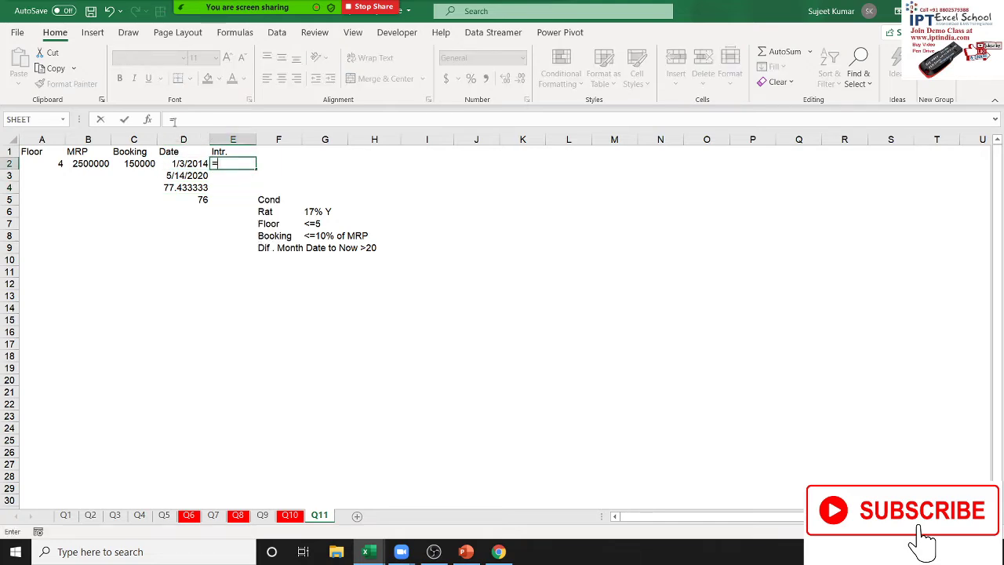
text(AND()
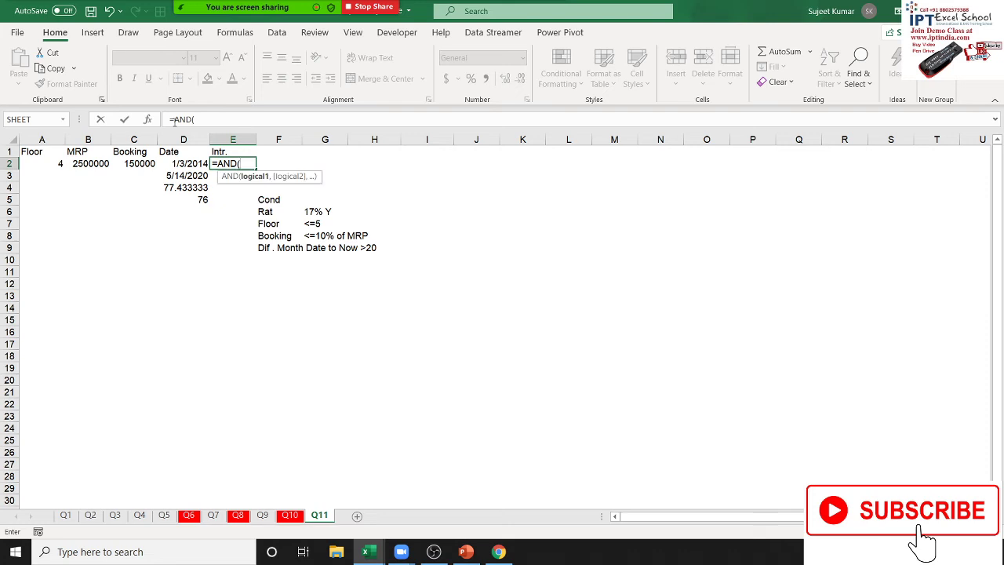
key(Left)
key(Left)
key(Left)
key(Left)
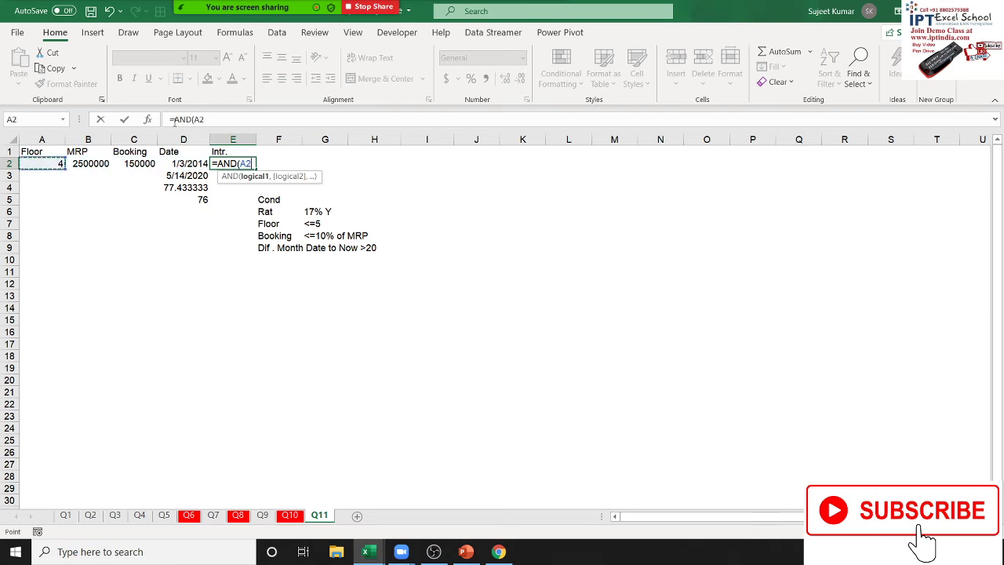
text(<=)
text(5,)
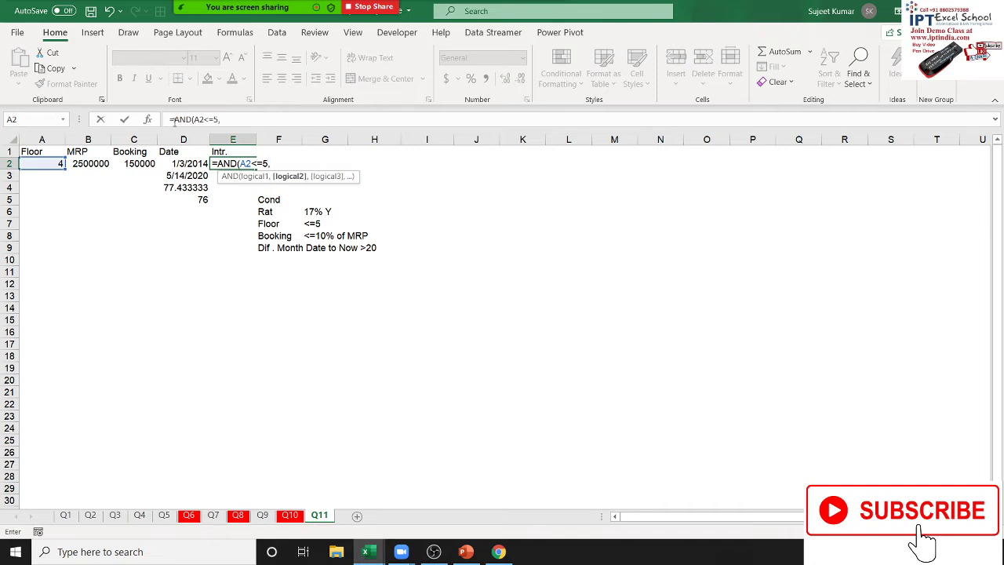
text(()
key(Left)
key(Left)
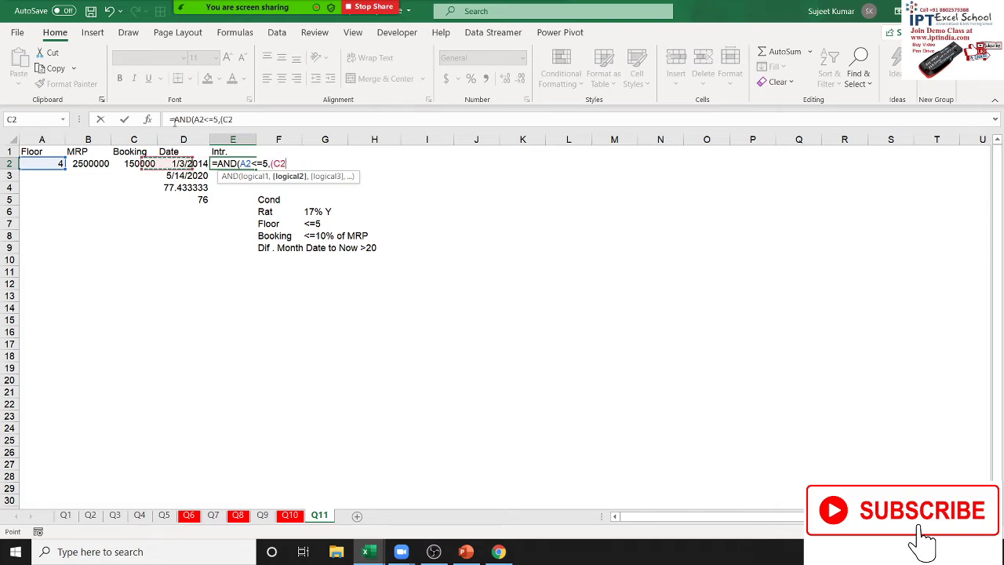
key(Left)
text(*)
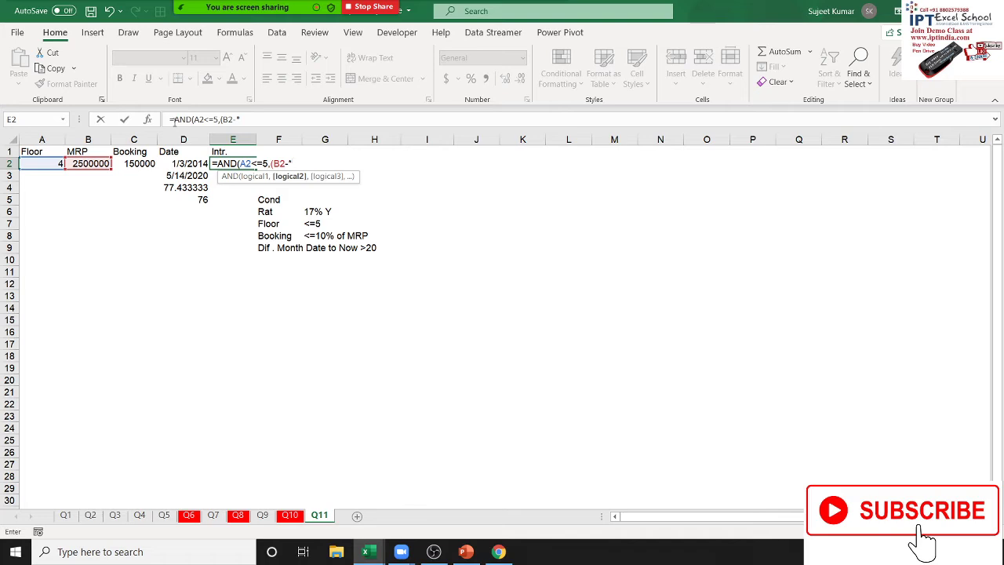
key(BackSpace)
key(BackSpace)
text(*)
text(10%)
text()-)
Step: Finish it with ((B2*10%)-C2)>0 and (TODAY()-D2)/30>20, then enter it
click(145, 161)
click(271, 164)
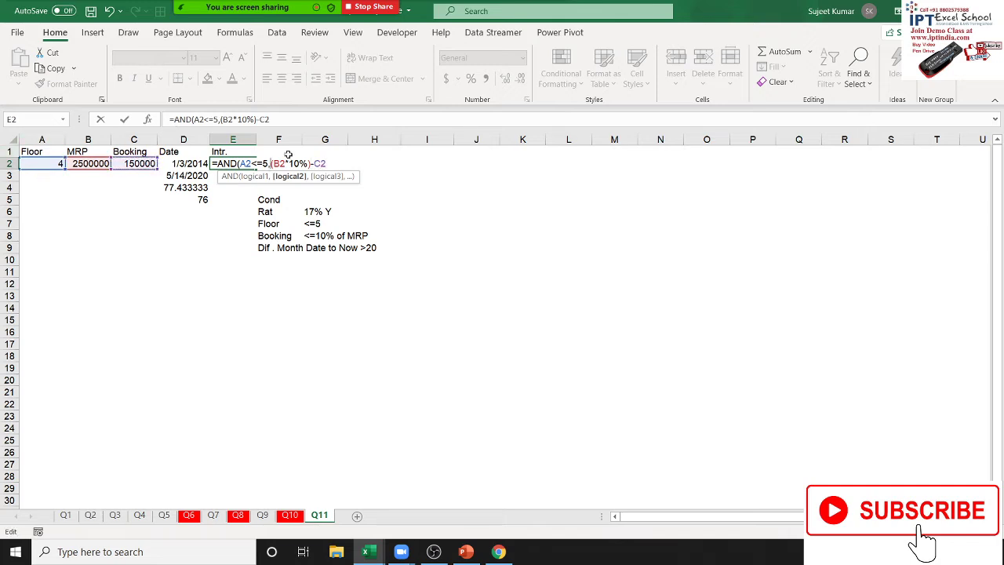
text((B2*10%)
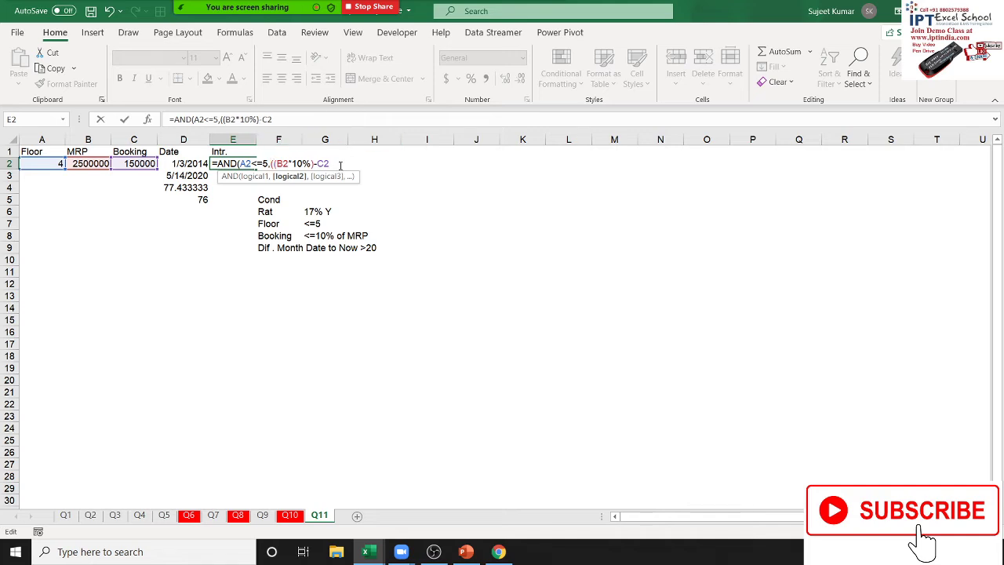
text()-C2)>)
text(0)
text(,()
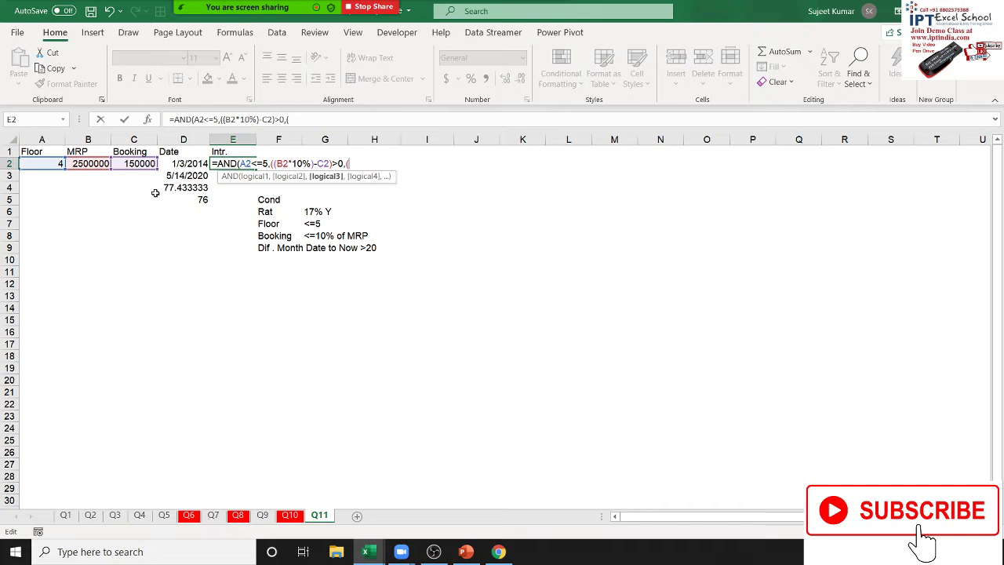
text(TODAY()
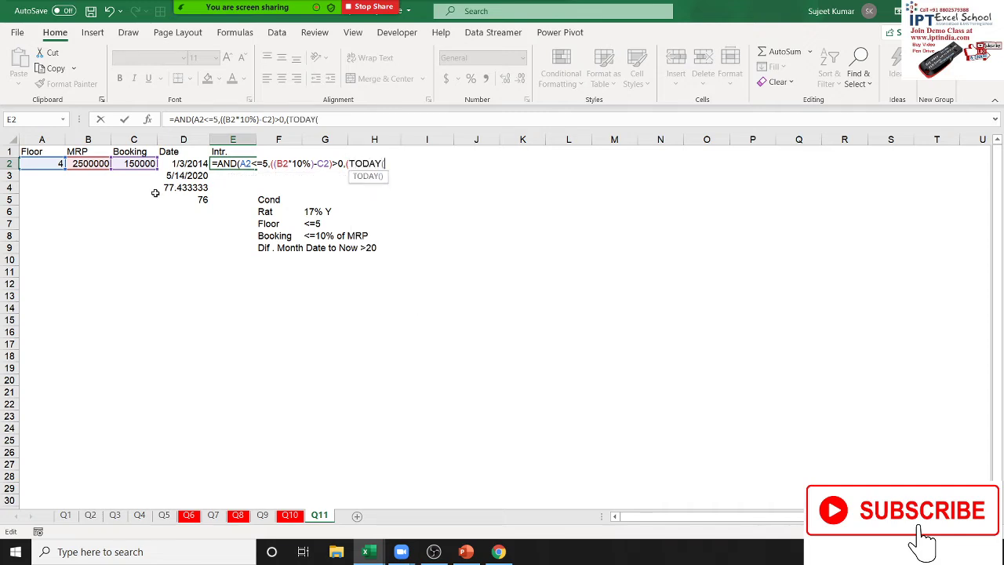
text()+-)
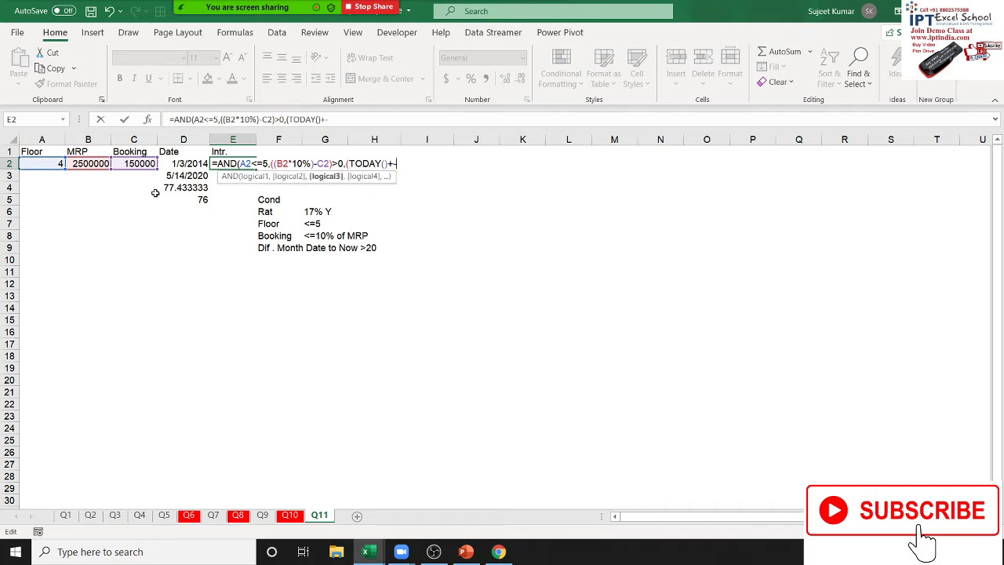
key(BackSpace)
key(BackSpace)
click(201, 164)
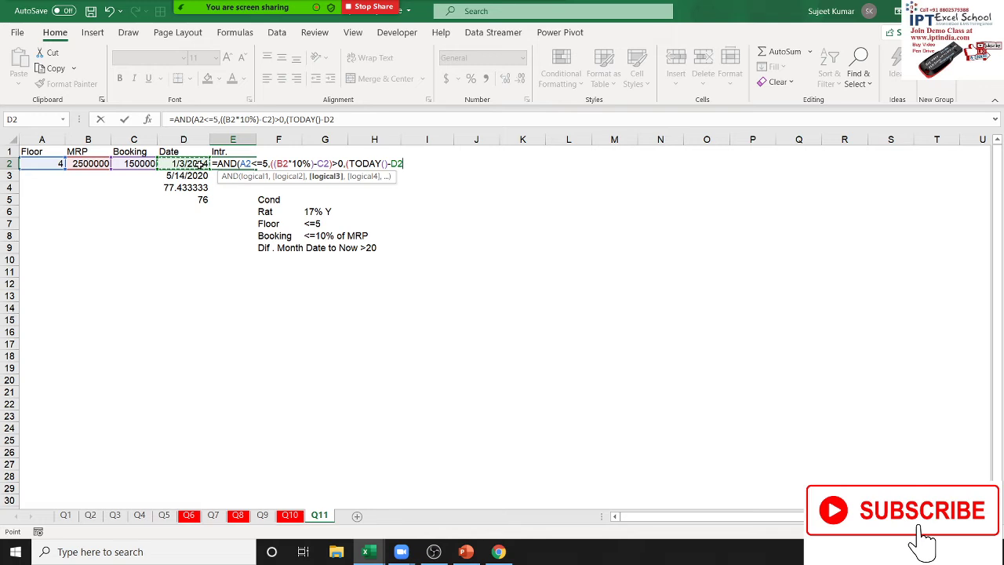
text())
text(/3)
text(0>)
text(2)
text(0))
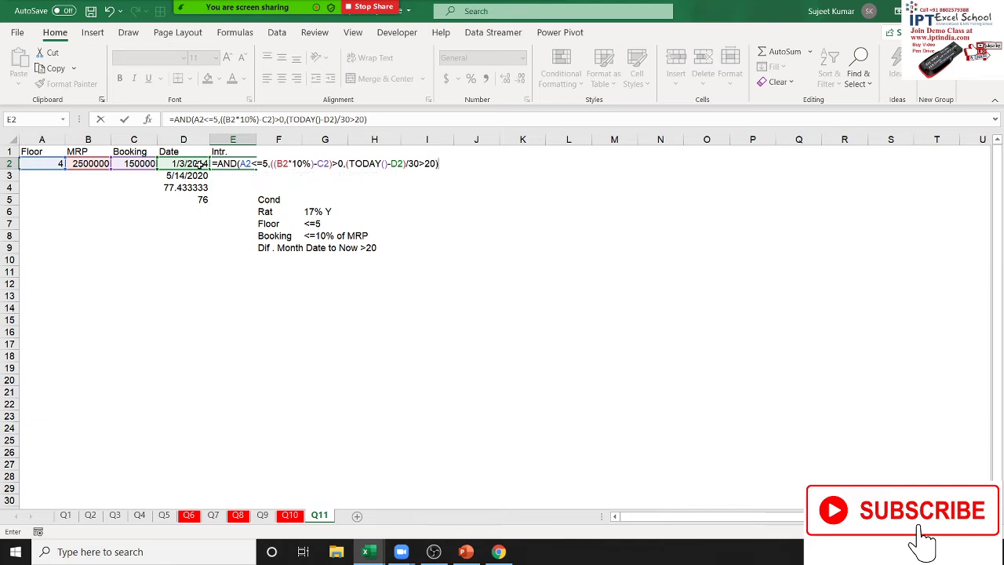
key(ctrl+Return)
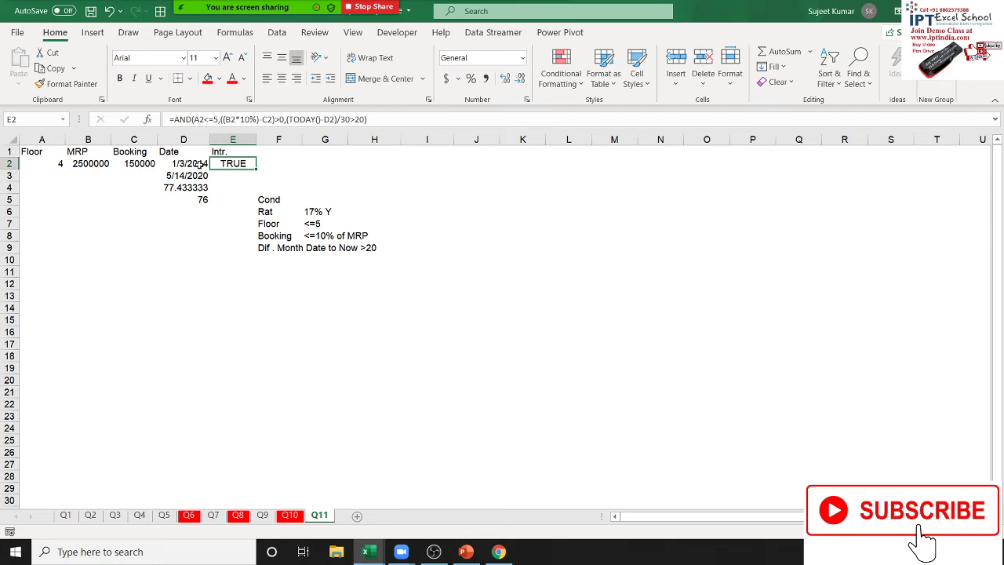
Step: Review the E2 formula, then begin a new formula with = in F2
key(F2)
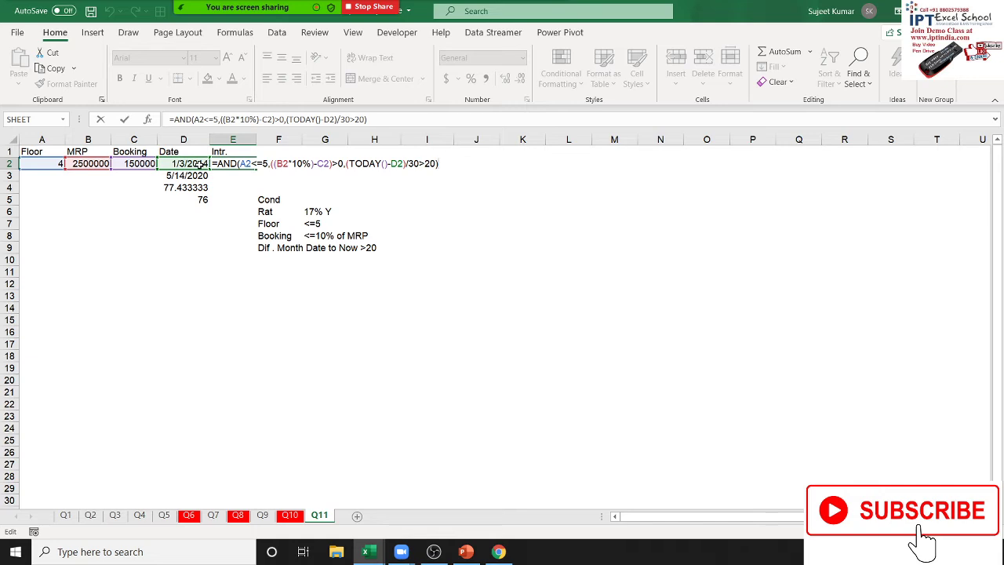
key(Return)
key(Up)
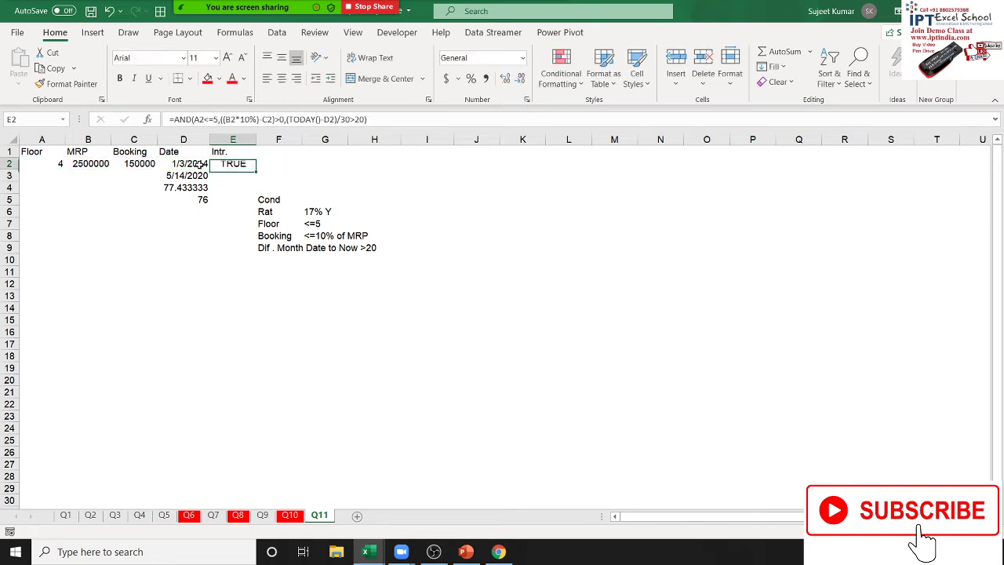
key(Right)
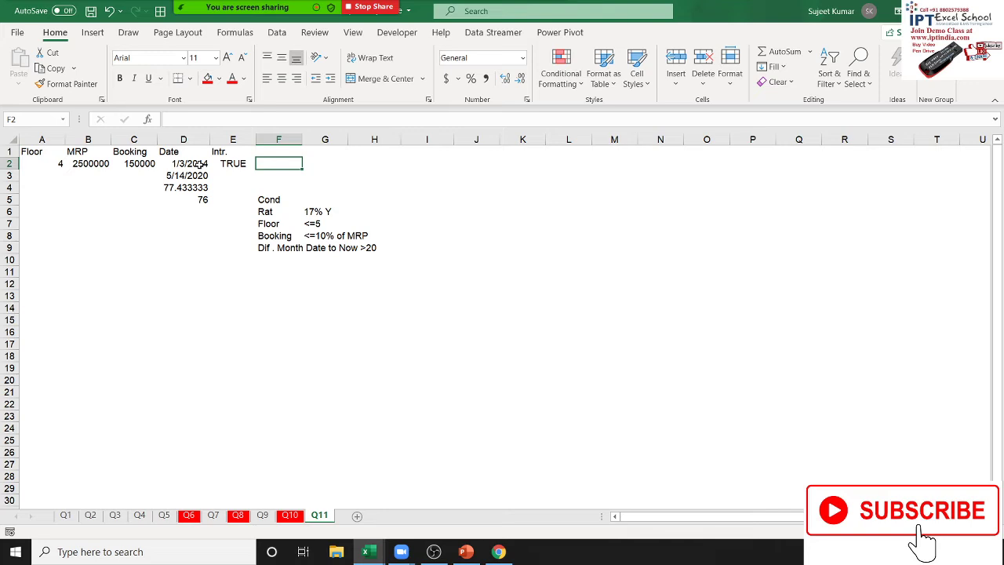
key(Left)
key(Right)
text(=)
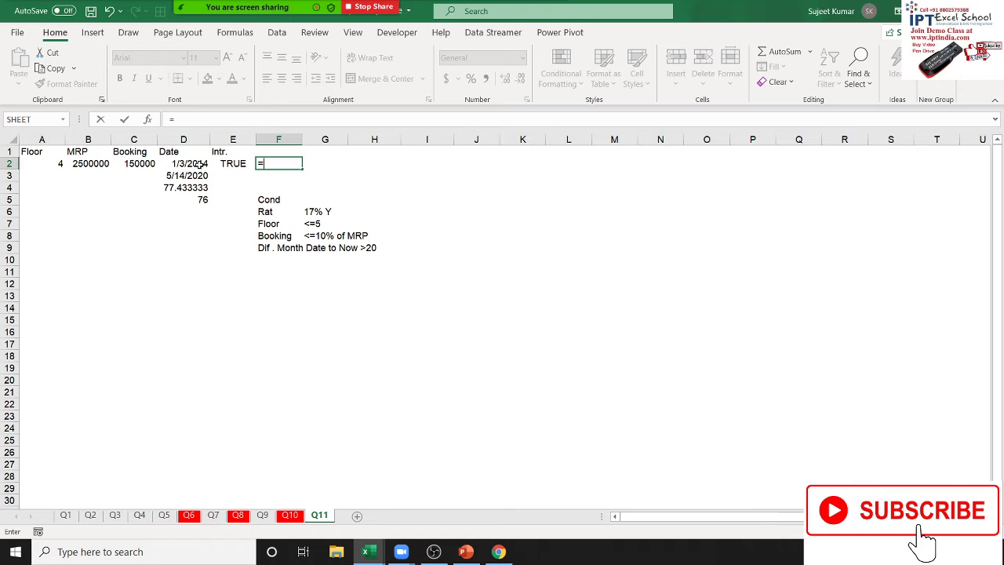
Step: Enter the principal formula (B2*10%)-C2, 10% of MRP minus booking, in F2
text(()
key(Left)
key(Left)
key(Left)
key(Left)
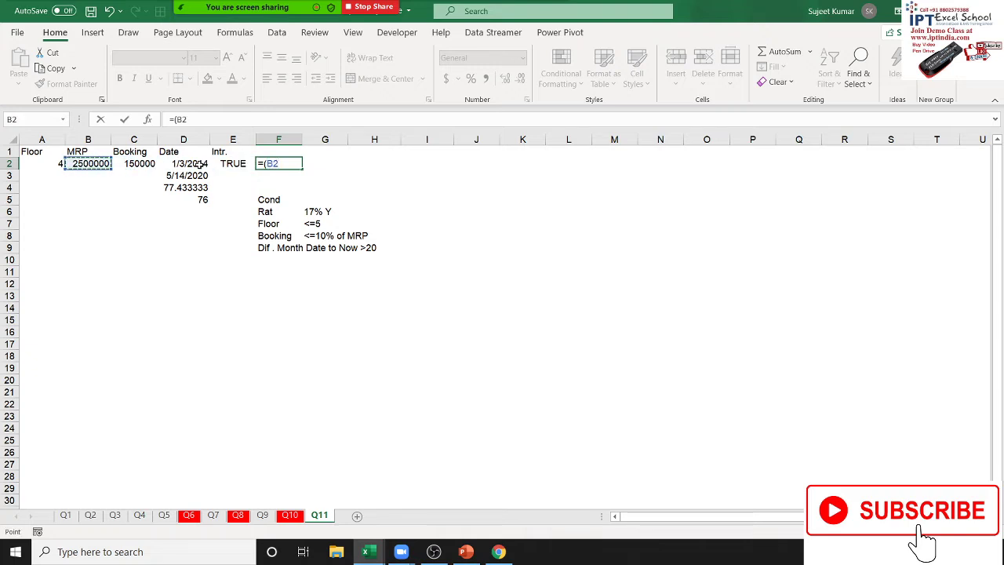
text(*10%)
text()-)
key(Left)
key(Left)
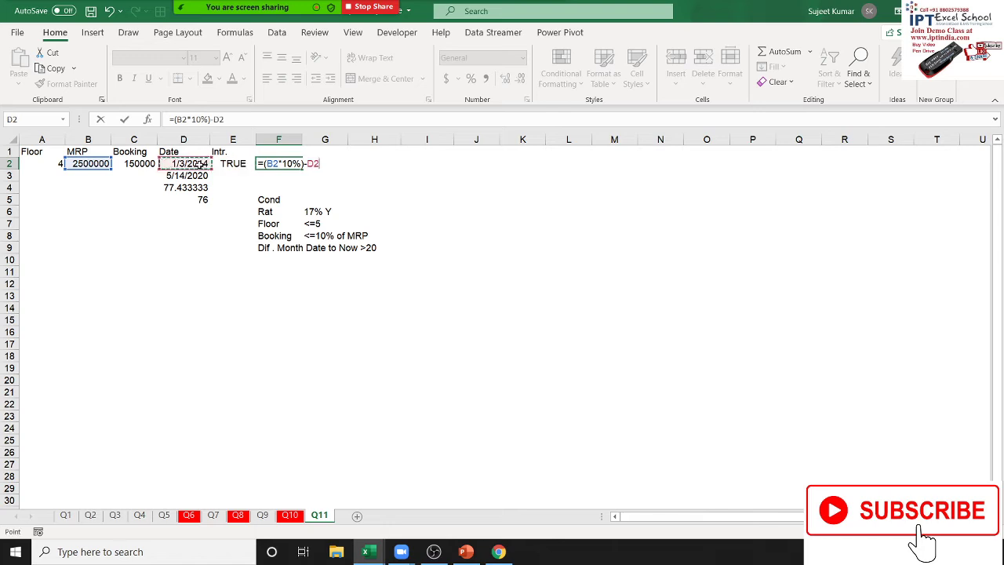
key(Left)
key(Return)
Step: Extend F2's formula to multiply by the 17%/12 monthly rate and (TODAY()-D2)/30 months
key(Up)
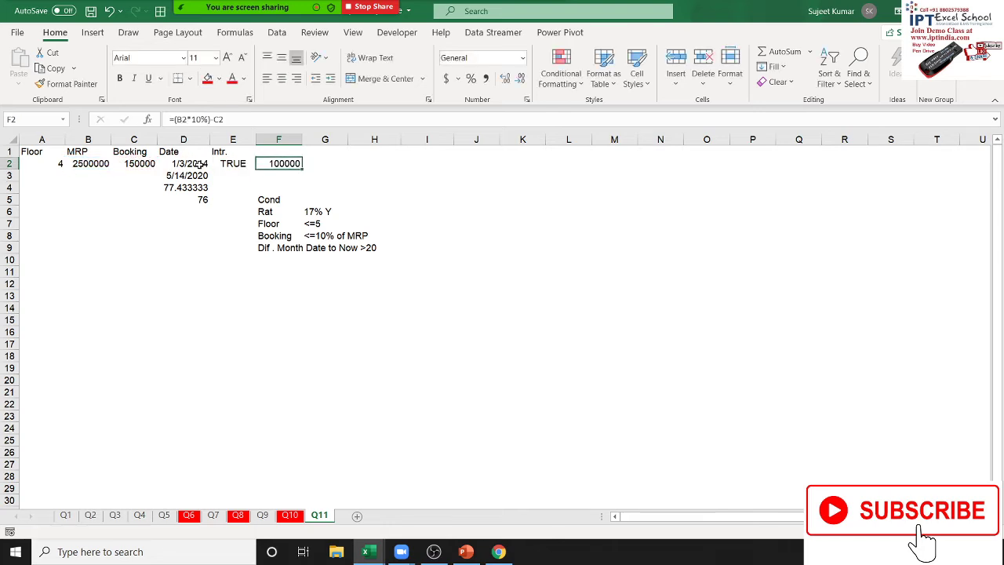
click(180, 119)
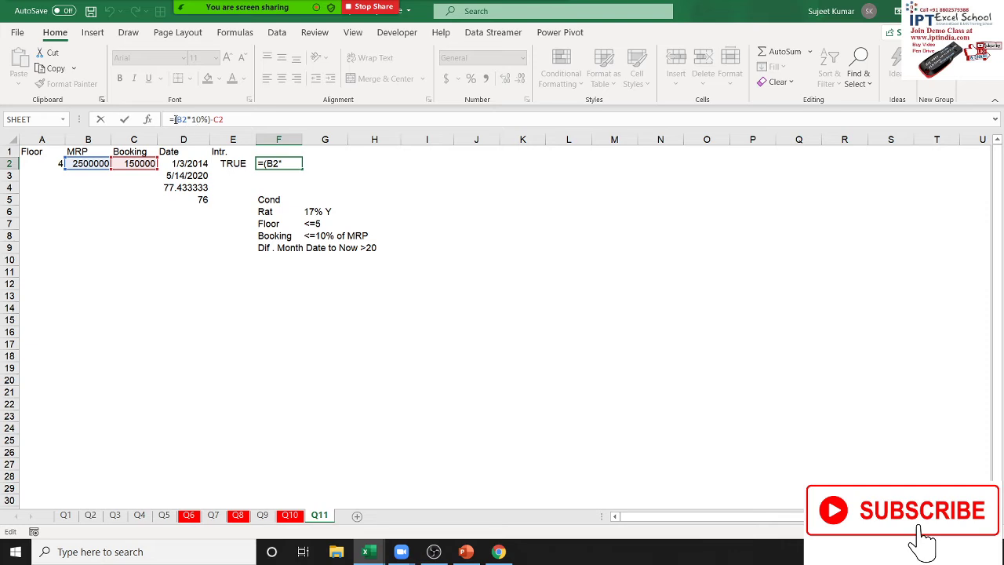
text(()
click(235, 120)
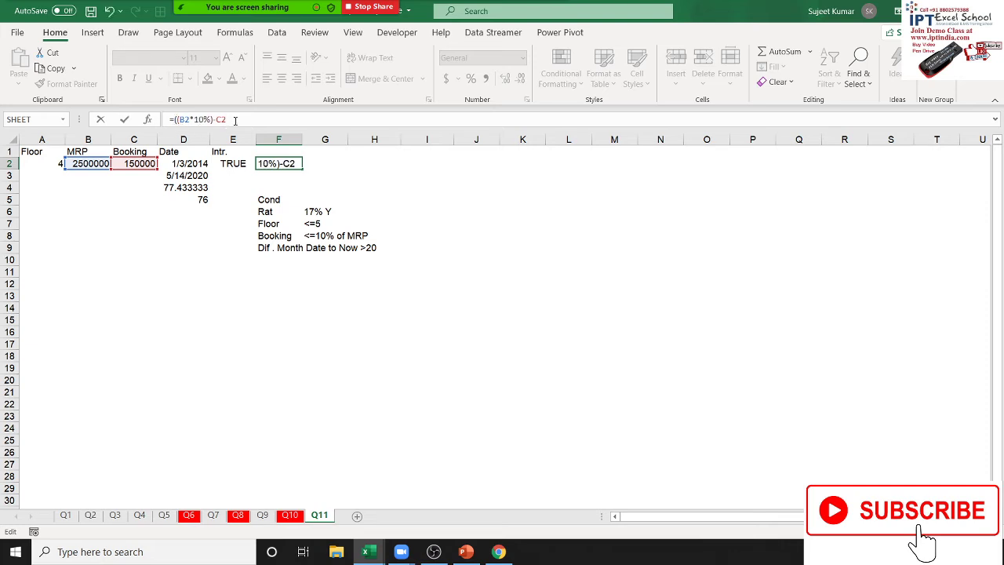
text()*)
text((17)
text(%/12)
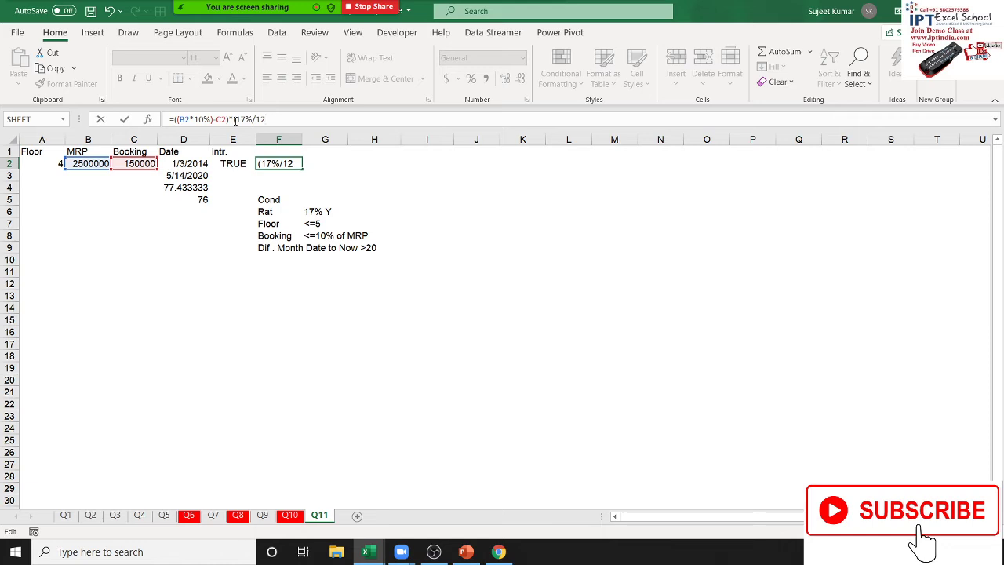
text()*)
text((TODAY)
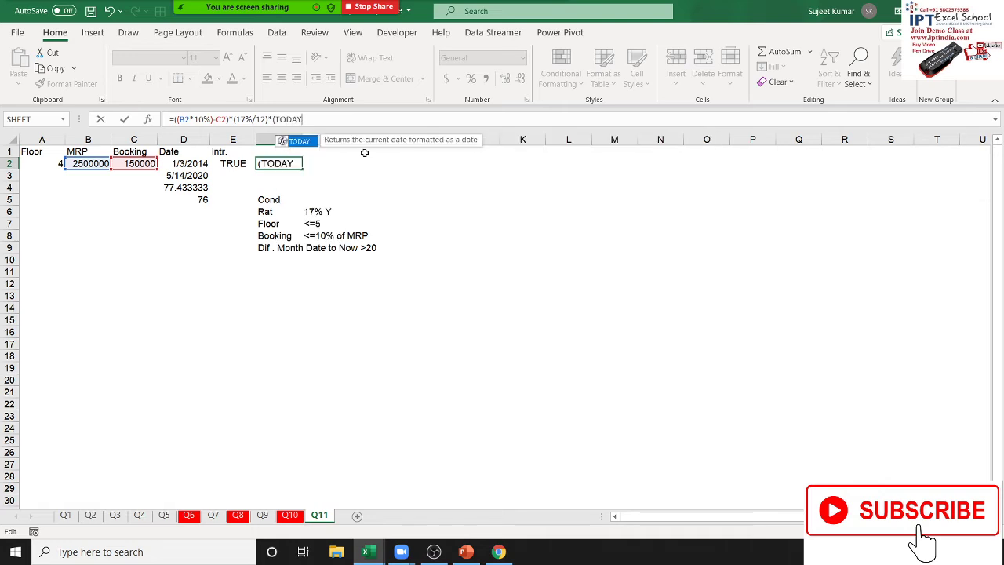
text(()-)
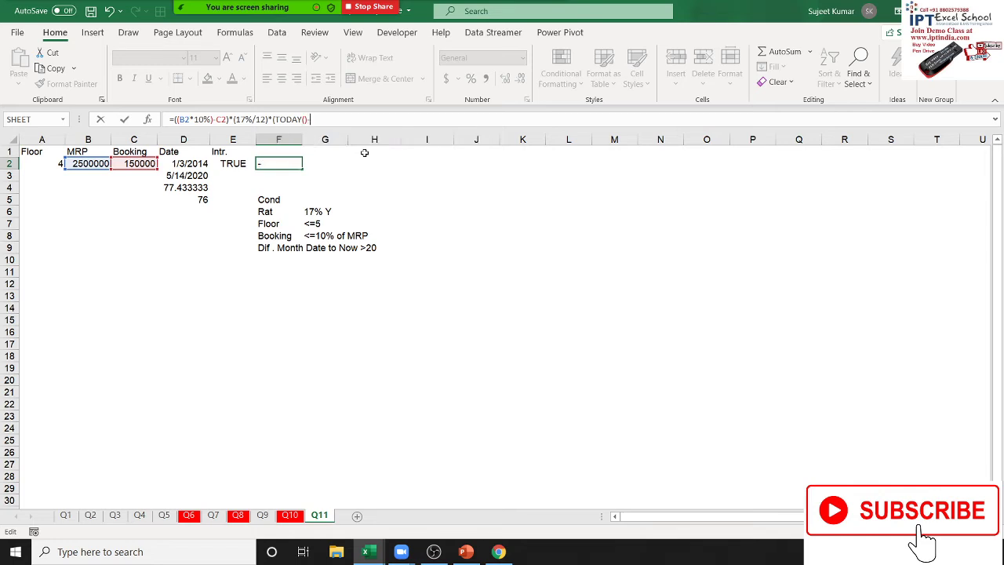
click(195, 162)
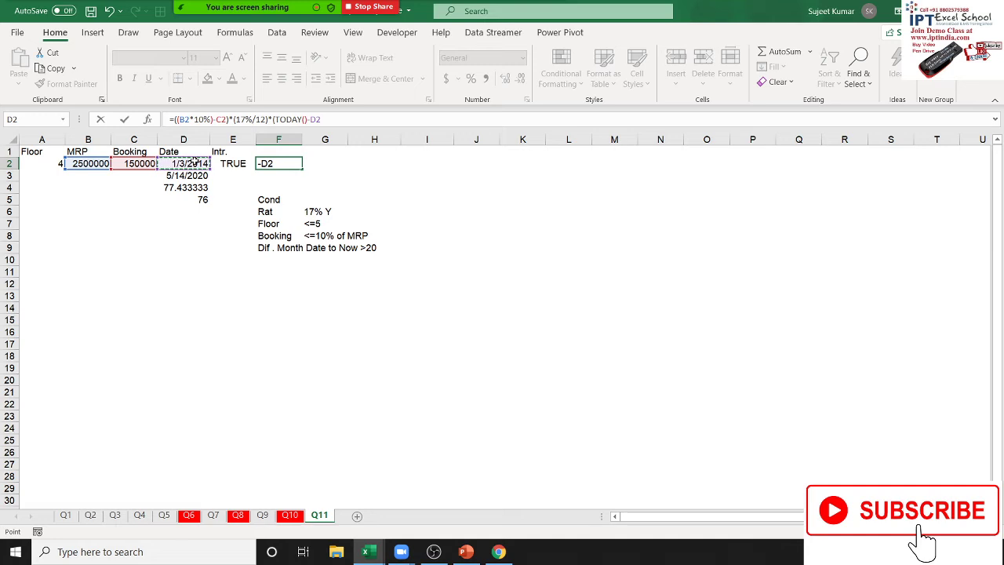
text())
text(/30)
Step: Bracket the month term, commit F2's formula, and format its 109697.2 result as General
click(273, 119)
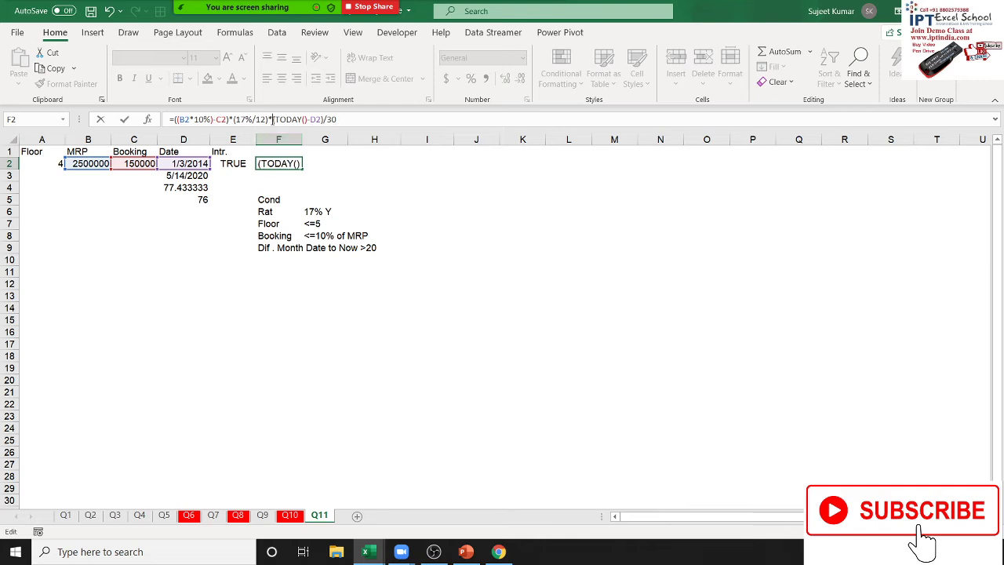
text(()
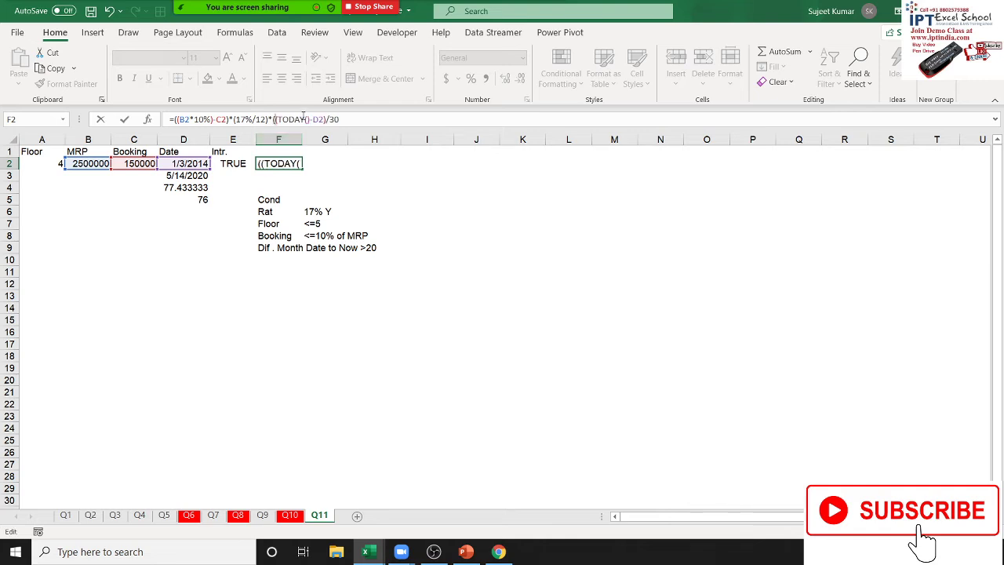
click(346, 121)
text())
key(ctrl+Return)
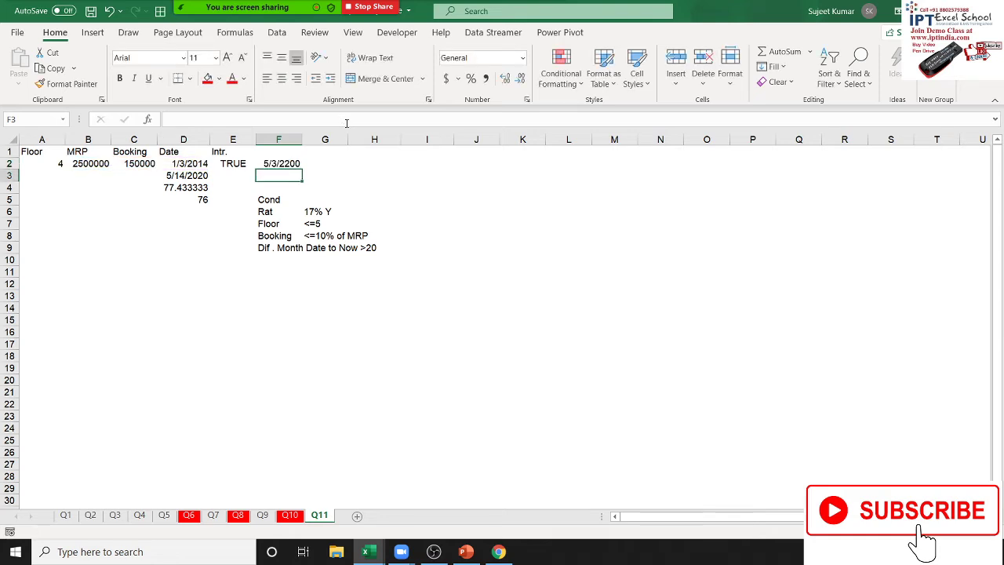
key(ctrl+shift+asciitilde)
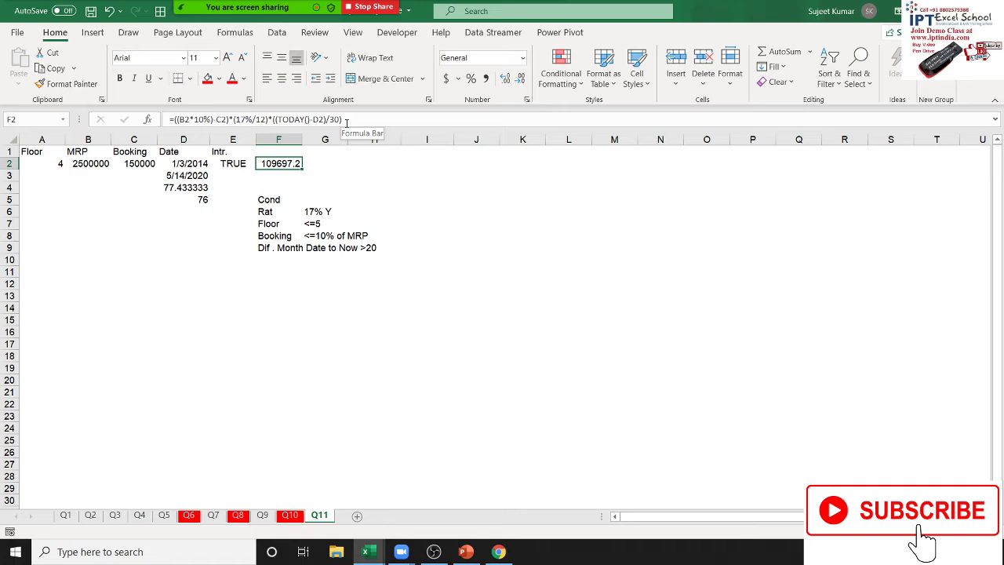
Step: Enter =IF(E2,F2,0) in G2 so it returns F2's 109697.2, then select E2
key(Right)
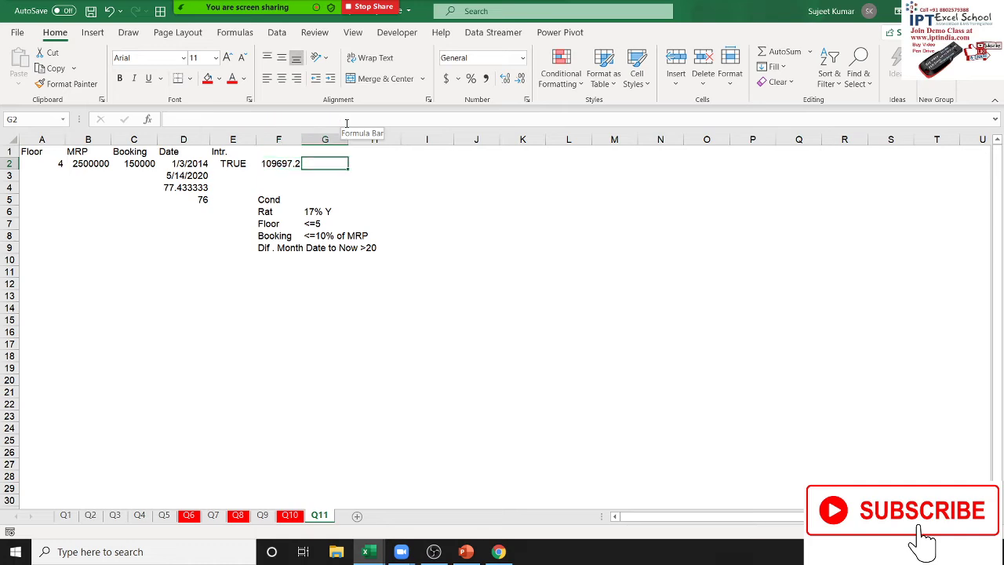
text(=IF()
key(Left)
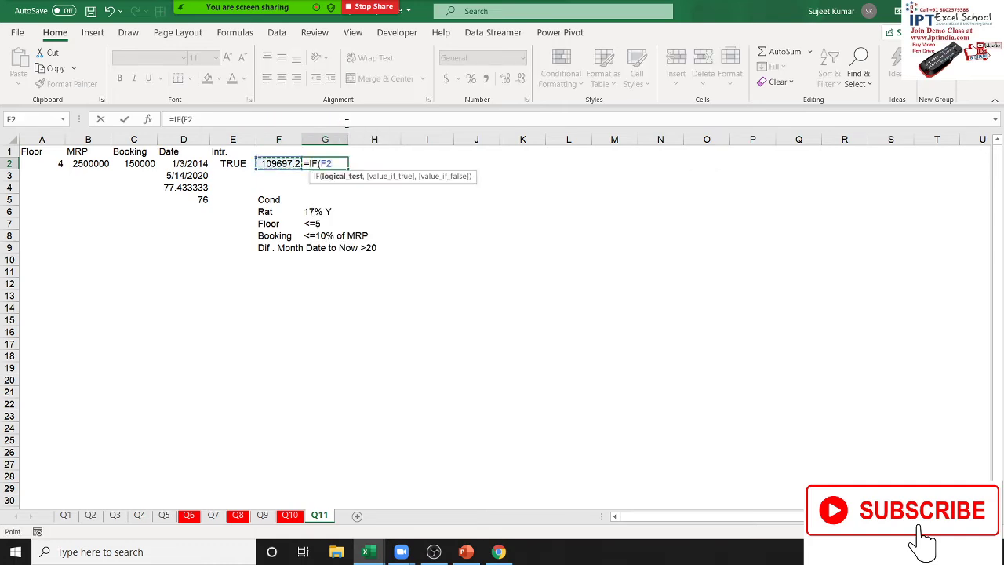
key(Left)
text(,)
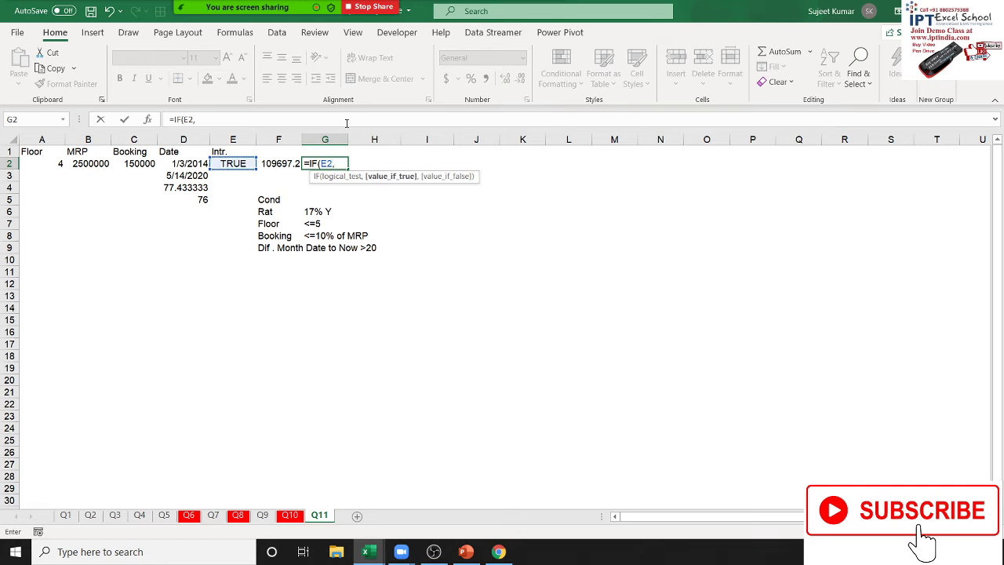
key(Left)
text(,0)
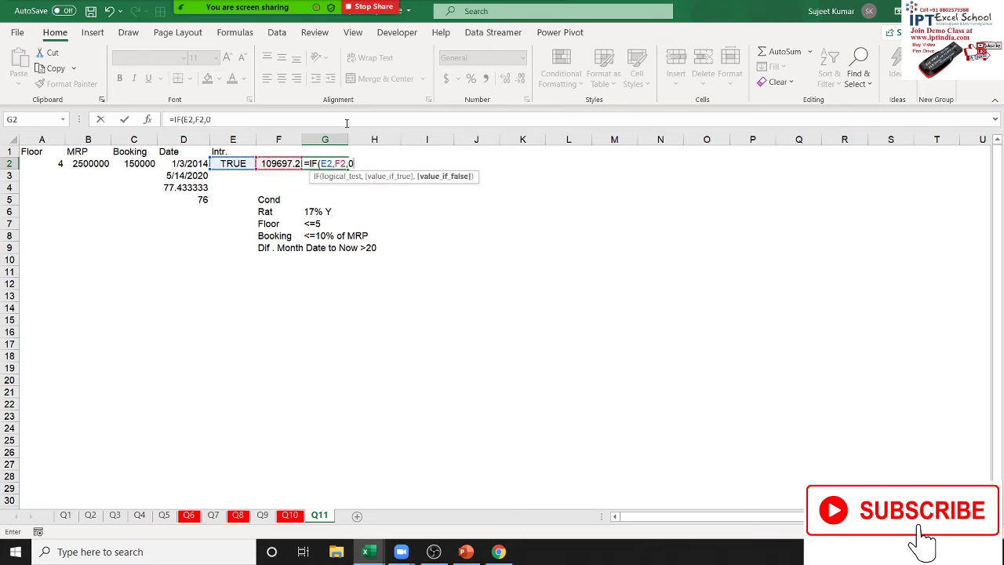
text())
key(Return)
key(Up)
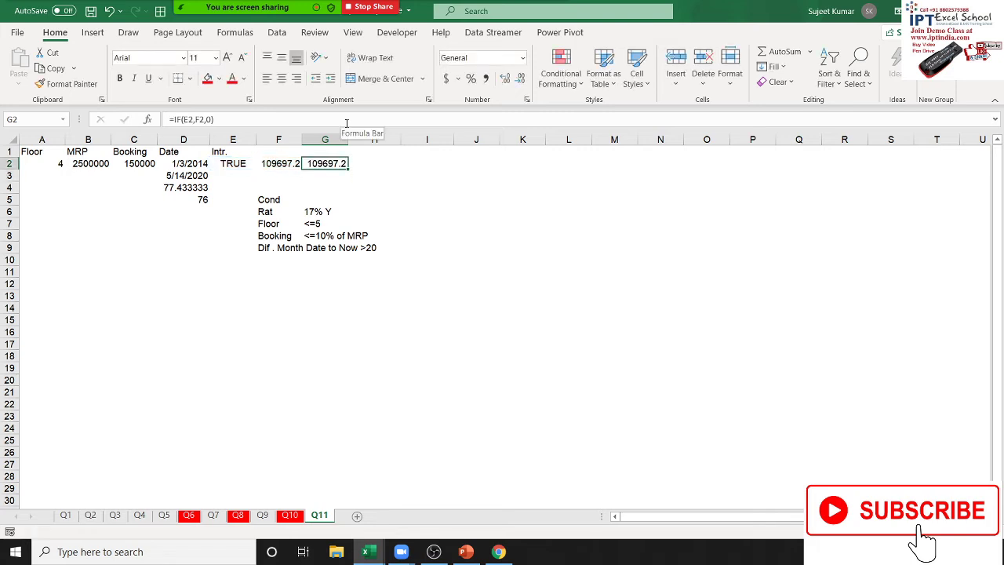
key(Left)
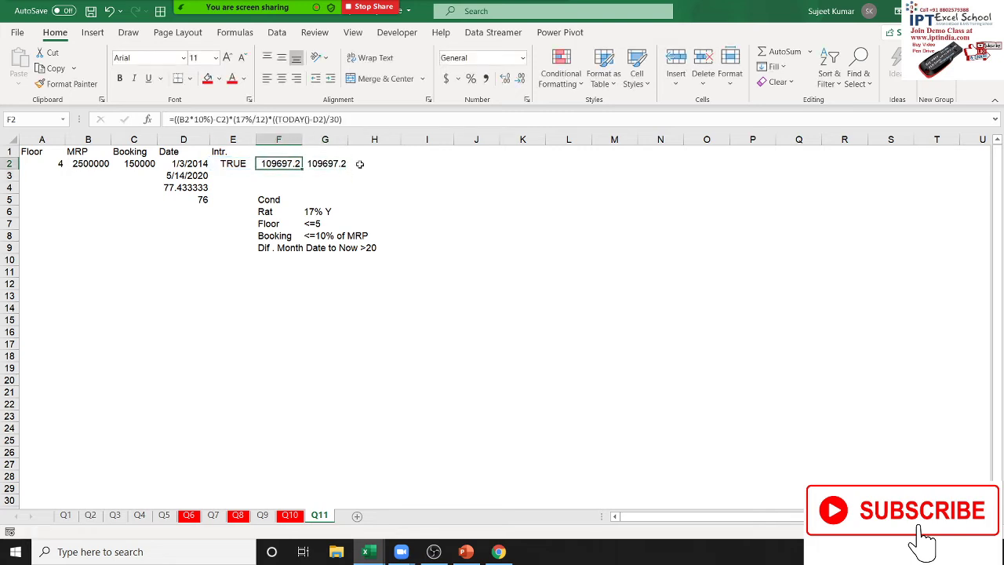
click(233, 164)
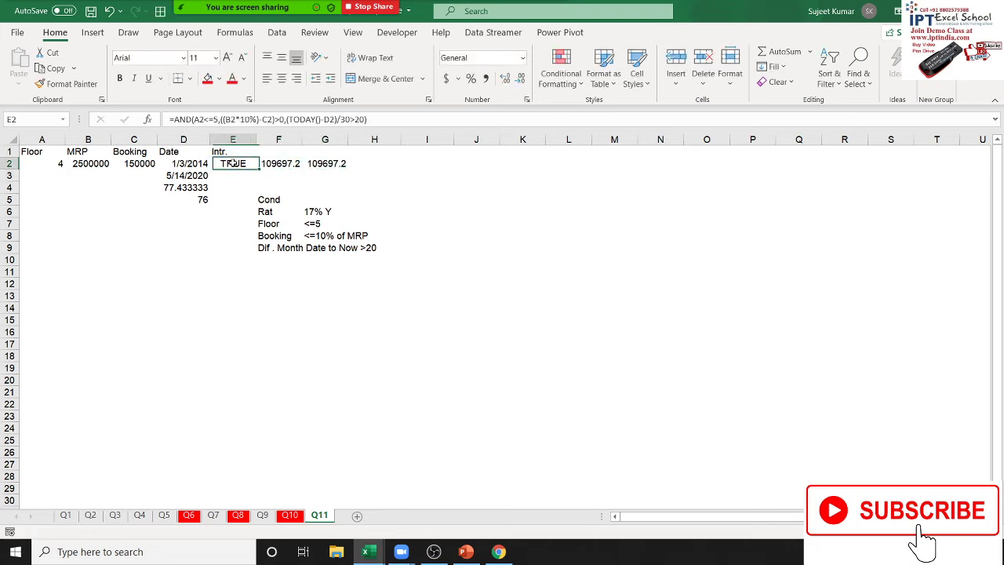
Step: Copy E2's AND condition and paste it in place of the E2 reference in G2's IF formula
click(176, 120)
drag(176, 120, 367, 119)
key(ctrl+c)
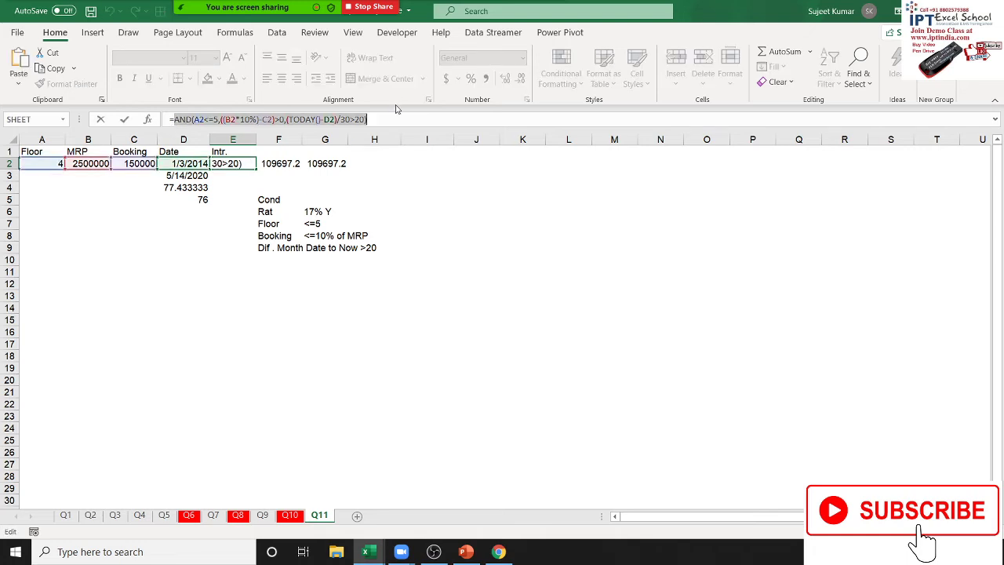
key(Escape)
click(337, 167)
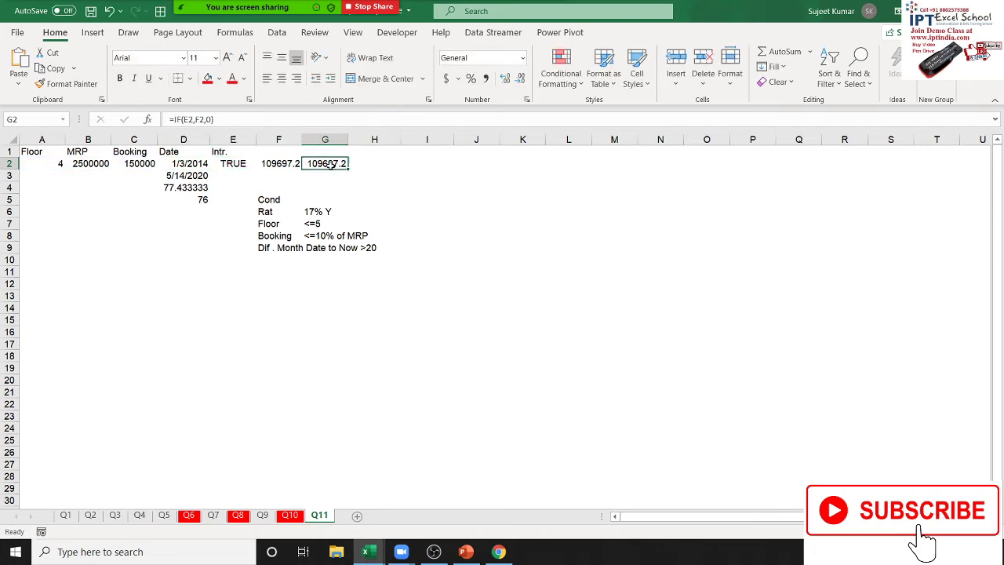
double_click(188, 119)
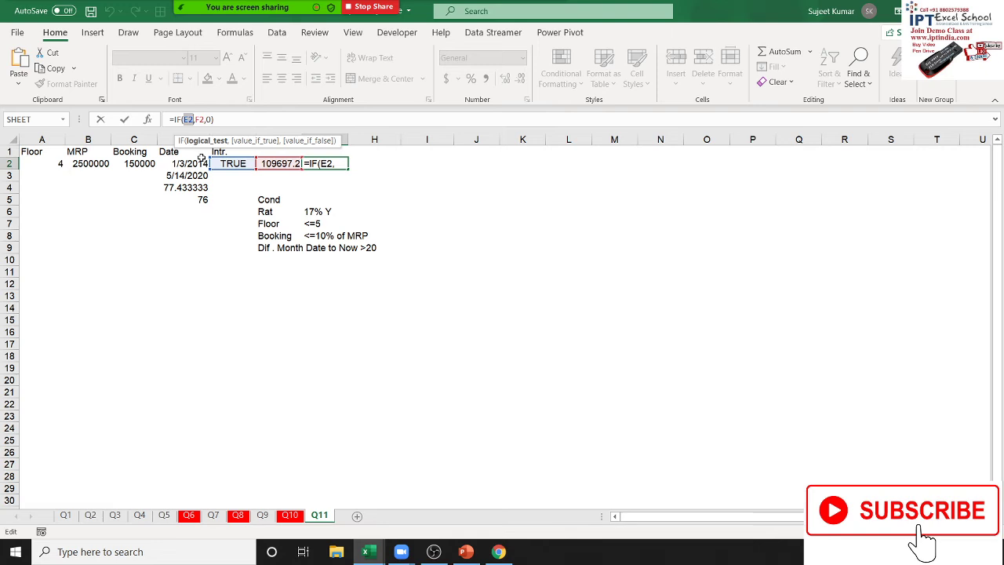
key(ctrl+v)
key(Return)
key(Up)
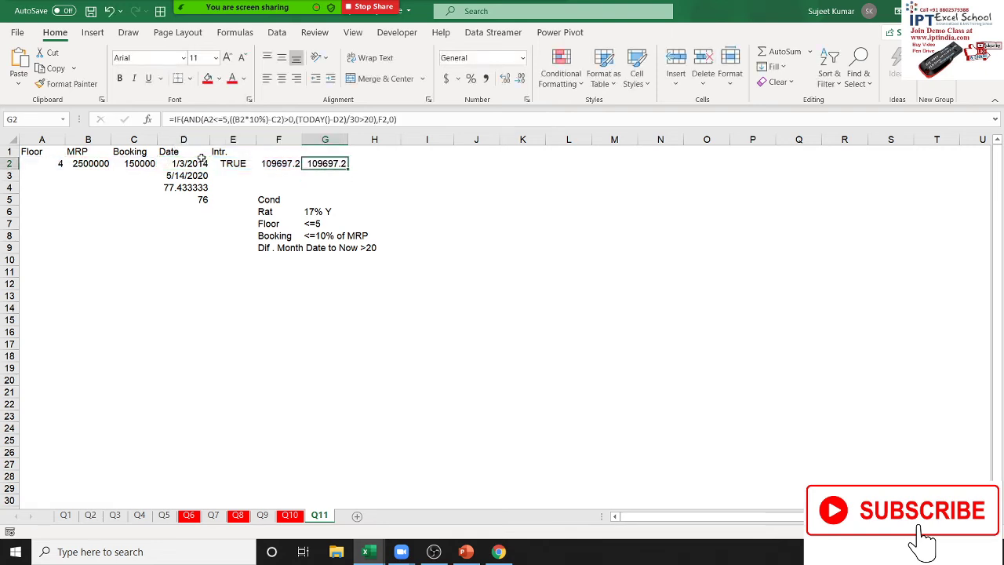
key(Left)
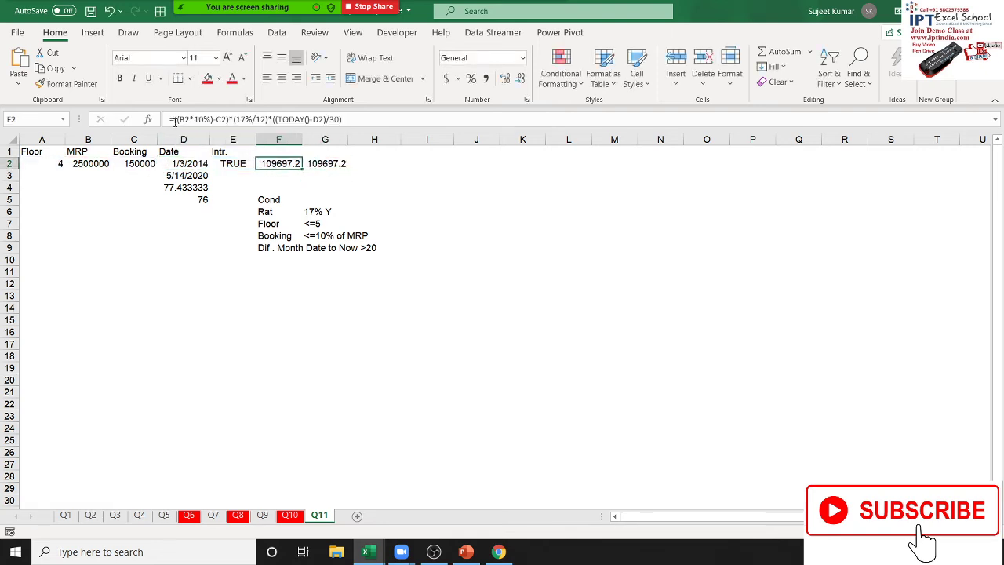
Step: Replace the F2 reference in G2's formula with F2's full interest calculation
click(174, 122)
key(Escape)
key(Right)
click(382, 120)
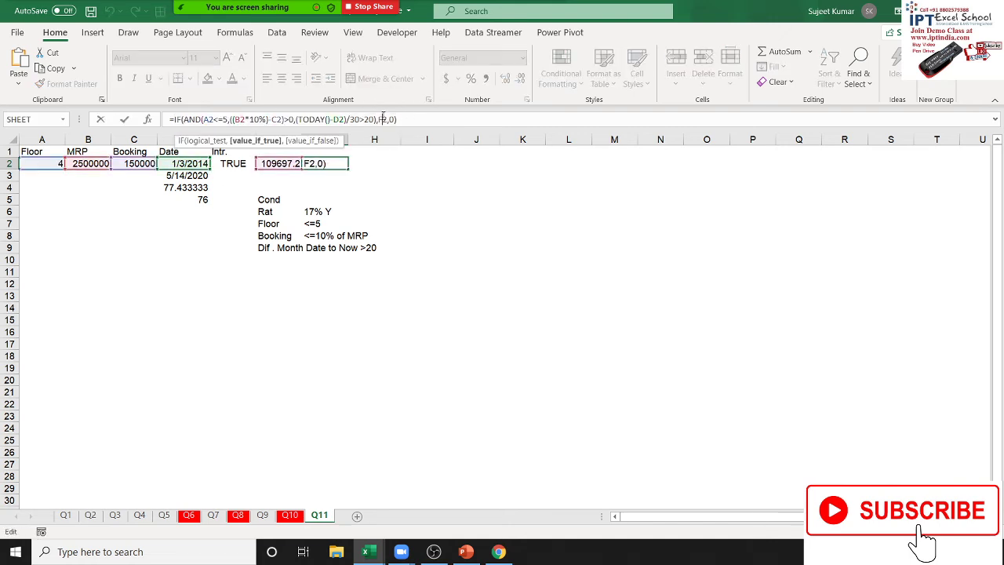
key(ctrl+v)
key(Return)
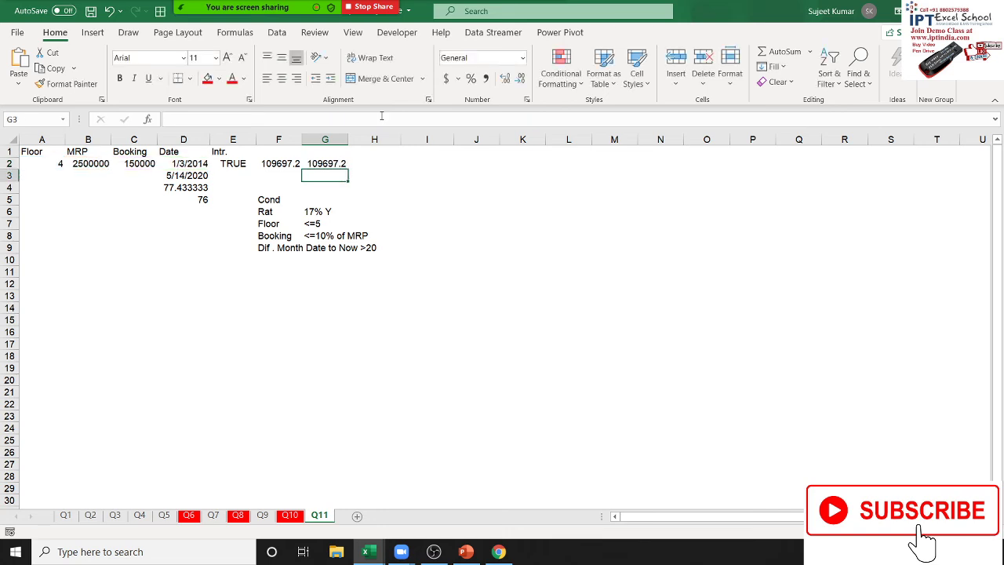
key(Up)
key(Left)
key(Left)
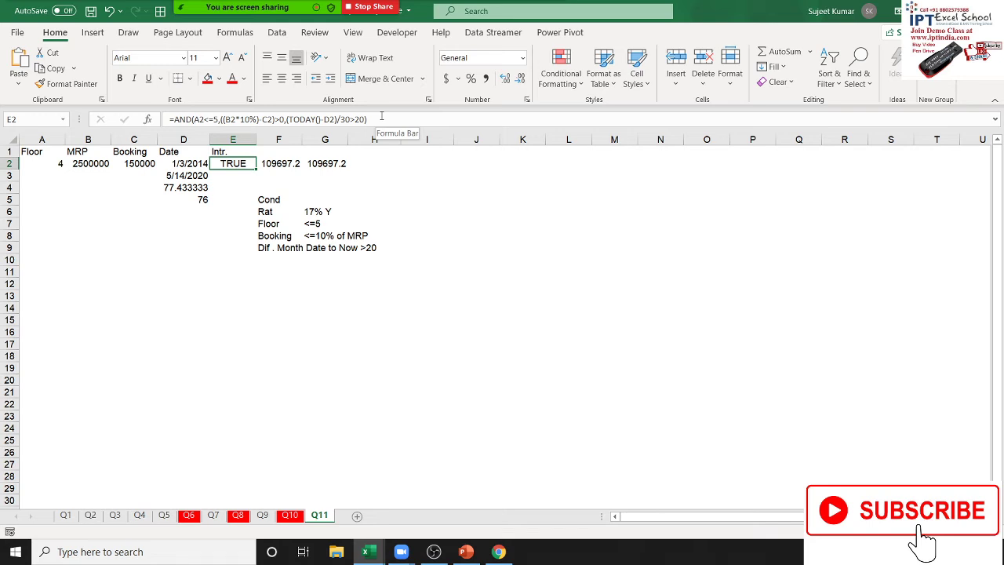
click(381, 116)
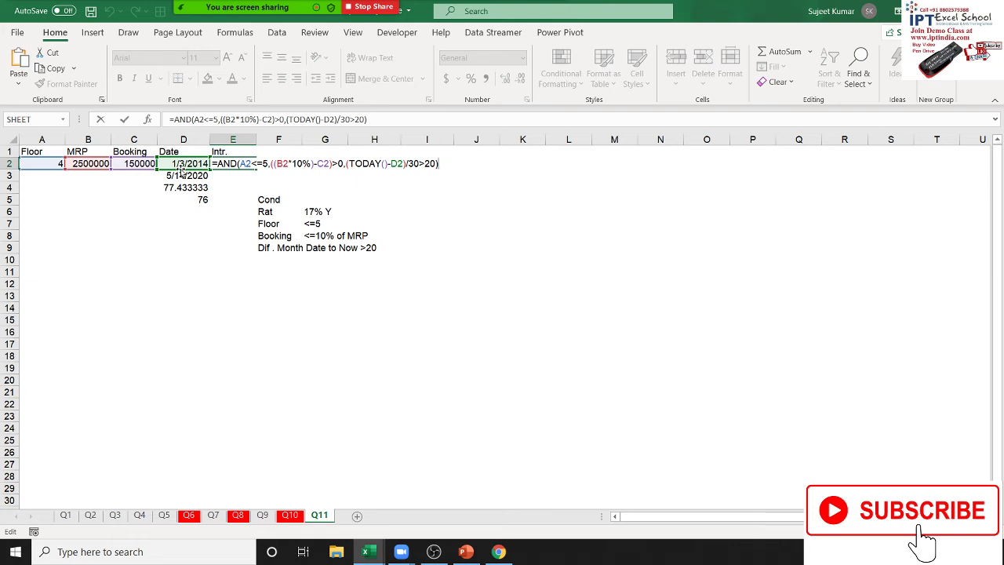
key(Return)
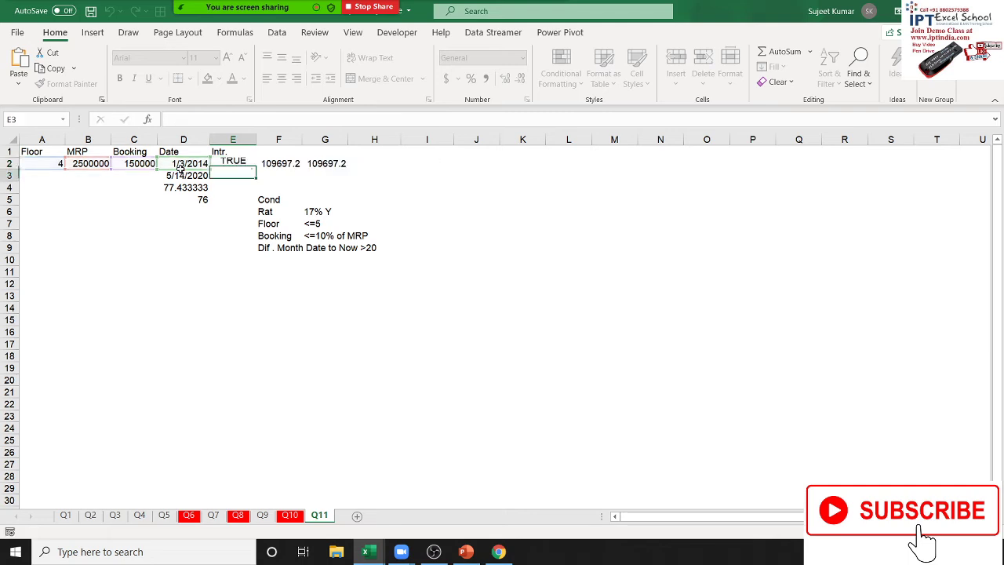
key(Up)
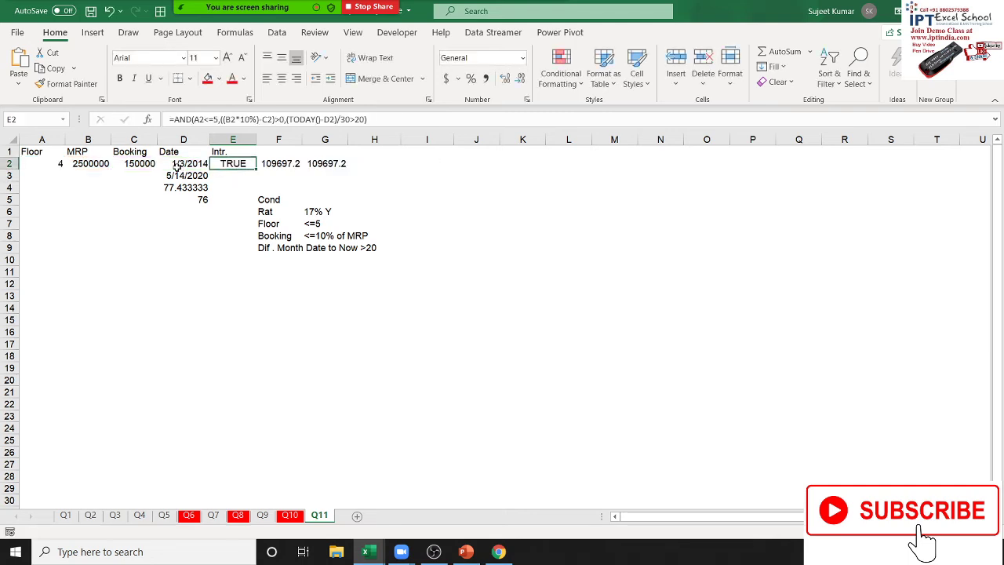
key(Right)
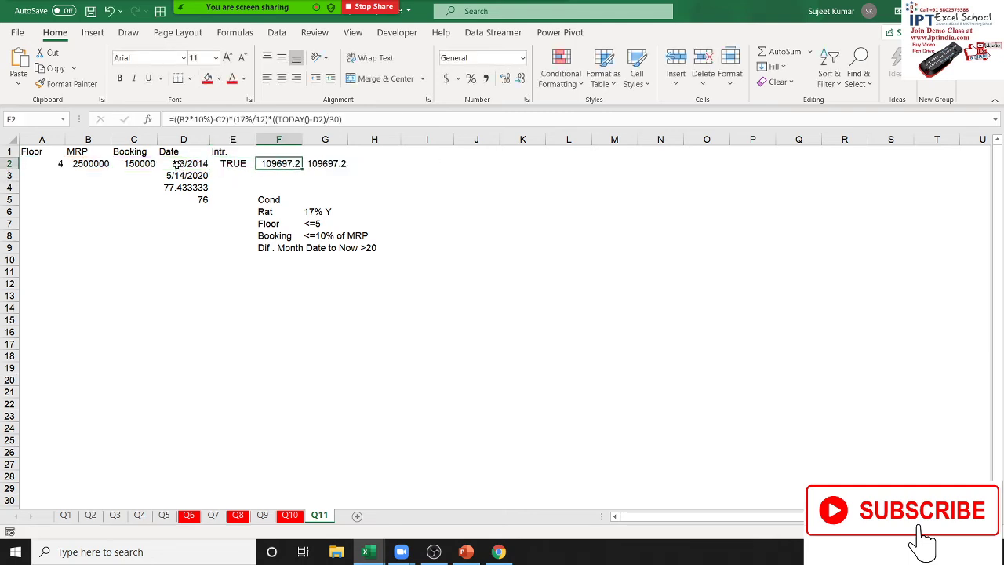
key(F2)
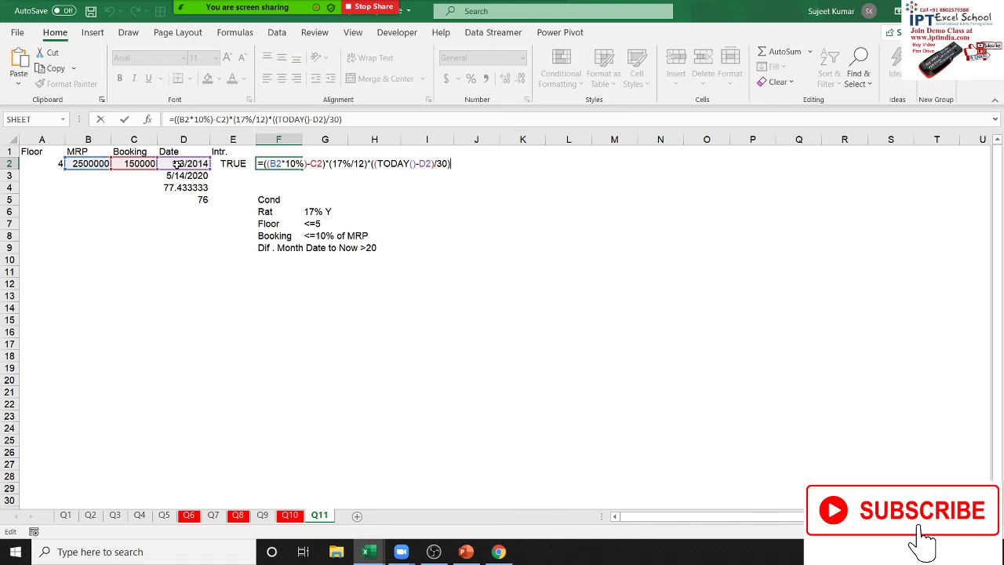
Step: Commit F2's formula and show its 109697.2 result in General format
key(Return)
key(Up)
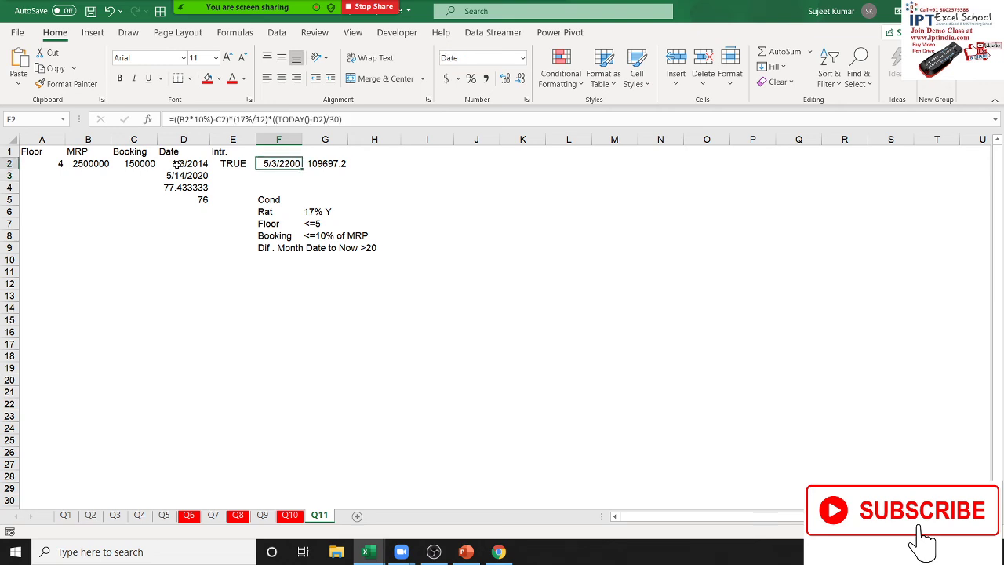
key(ctrl+shift+grave)
Step: Review G2's nested formula, highlighting its AND condition and its interest calculation
key(Right)
key(F2)
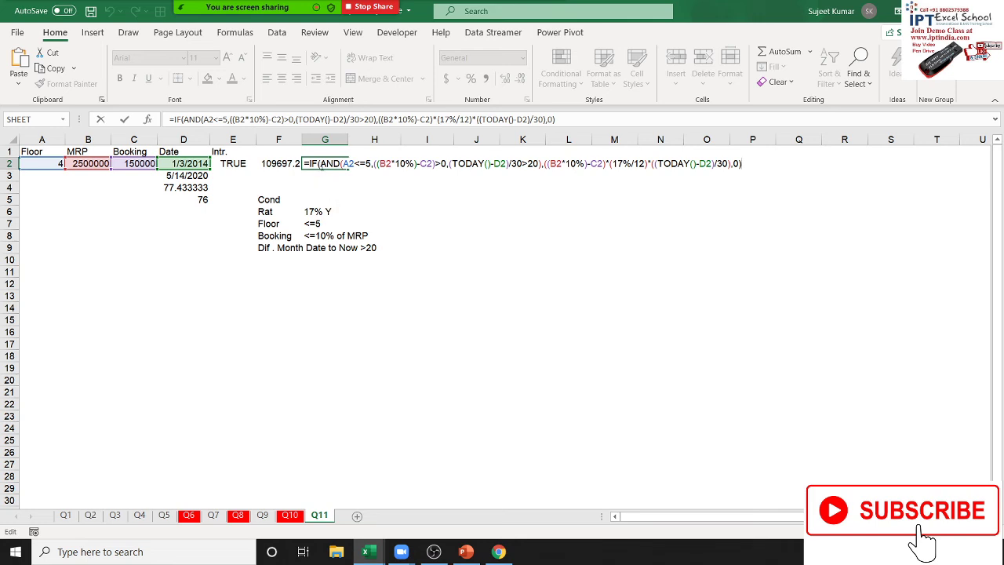
mouse_move(318, 163)
mouse_down()
mouse_move(602, 163)
mouse_move(541, 163)
mouse_up()
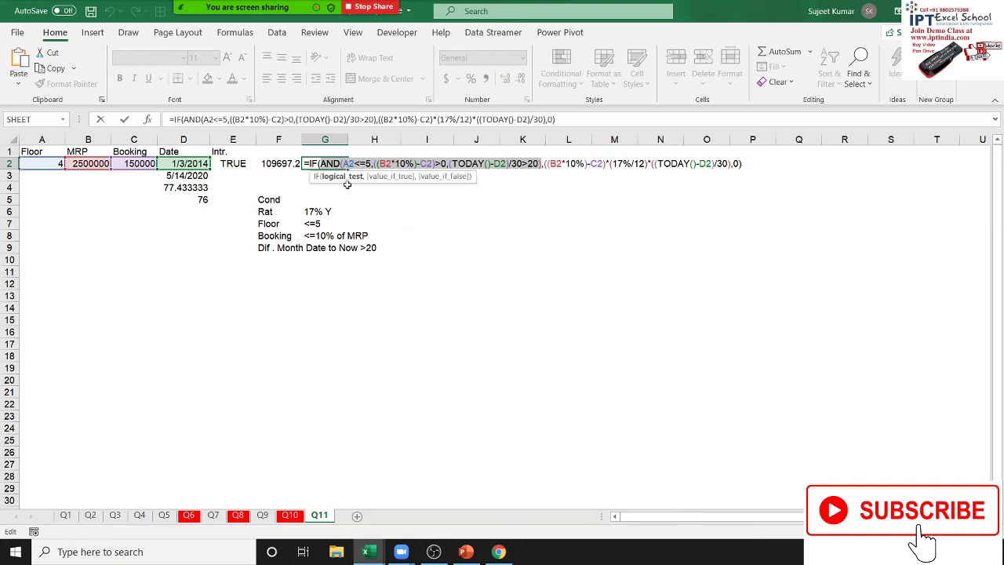
mouse_move(545, 164)
mouse_down()
mouse_move(736, 161)
mouse_move(726, 164)
mouse_up()
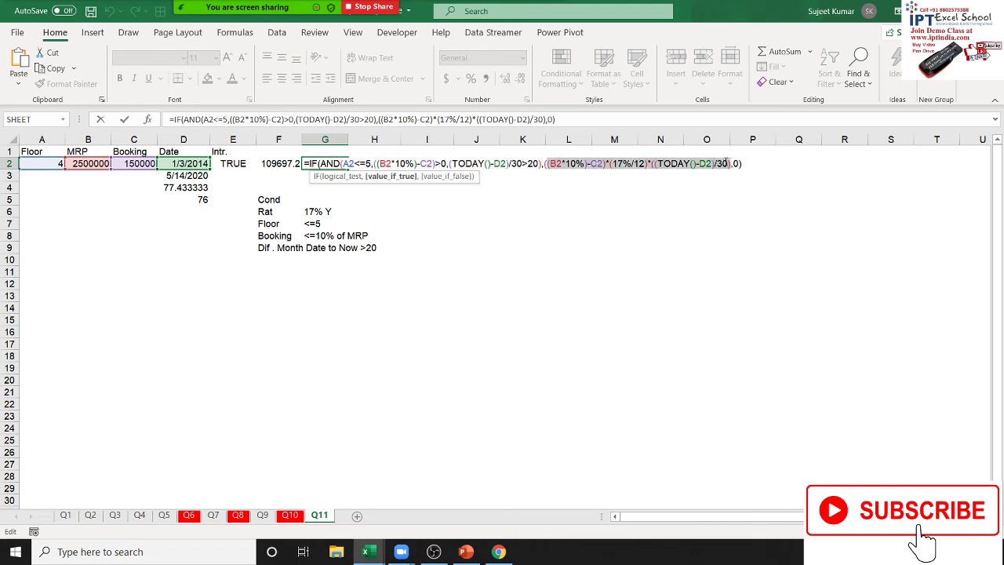
key(Return)
key(Up)
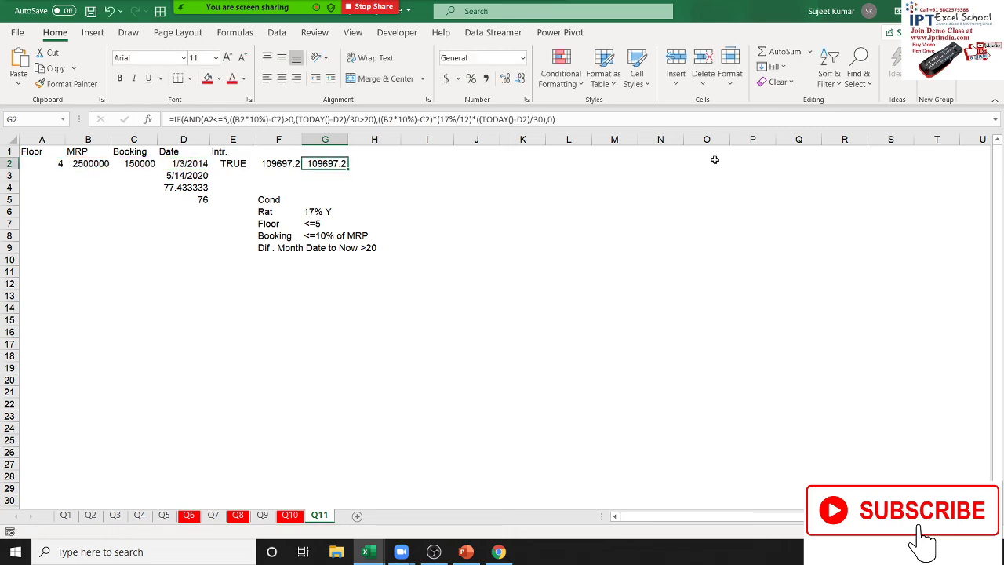
Step: Start Evaluate Formula on G2 and evaluate the first condition, A2 (4) <= 5, to TRUE
click(236, 32)
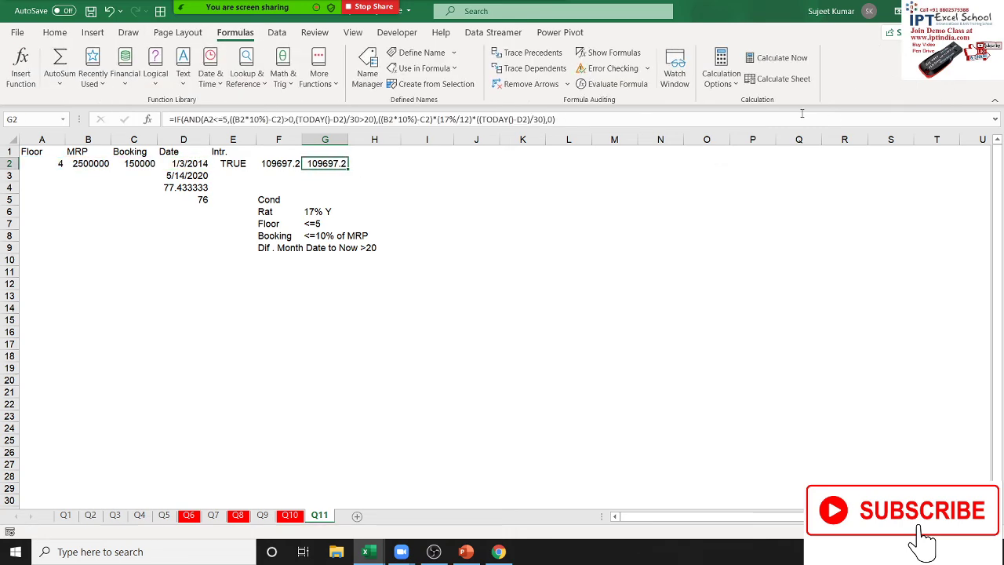
click(618, 84)
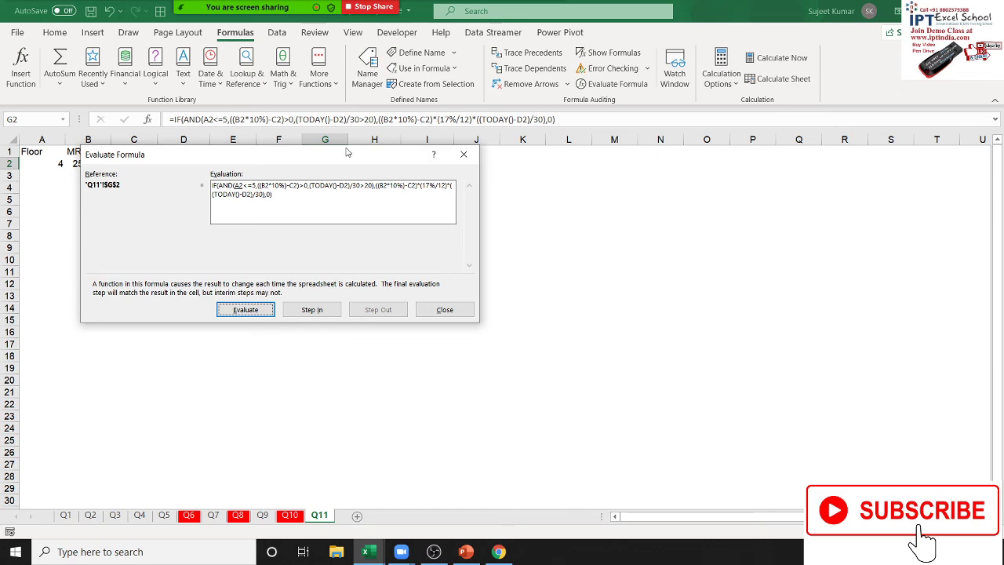
mouse_move(347, 149)
mouse_down()
mouse_move(384, 170)
mouse_move(697, 194)
mouse_up()
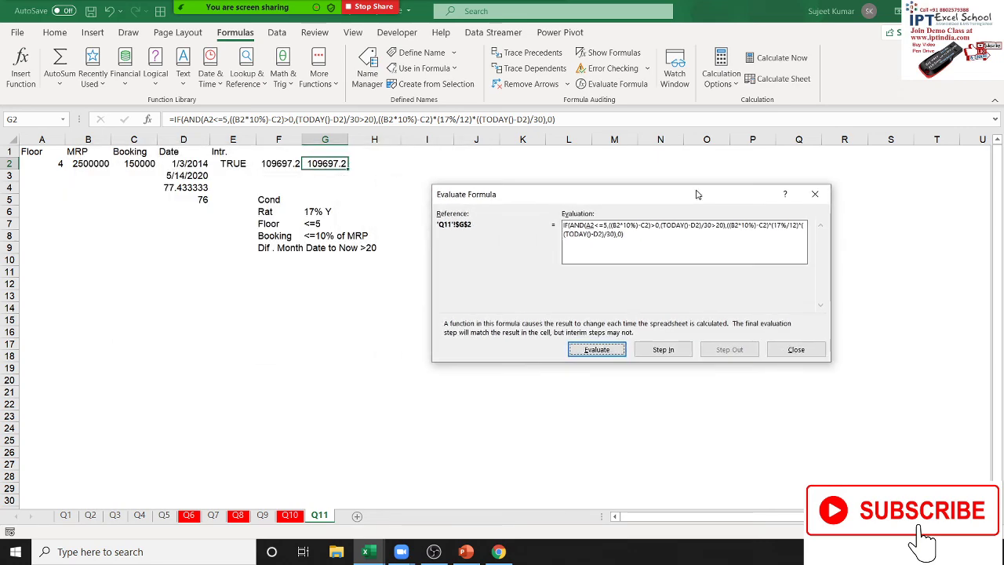
click(598, 350)
click(598, 350)
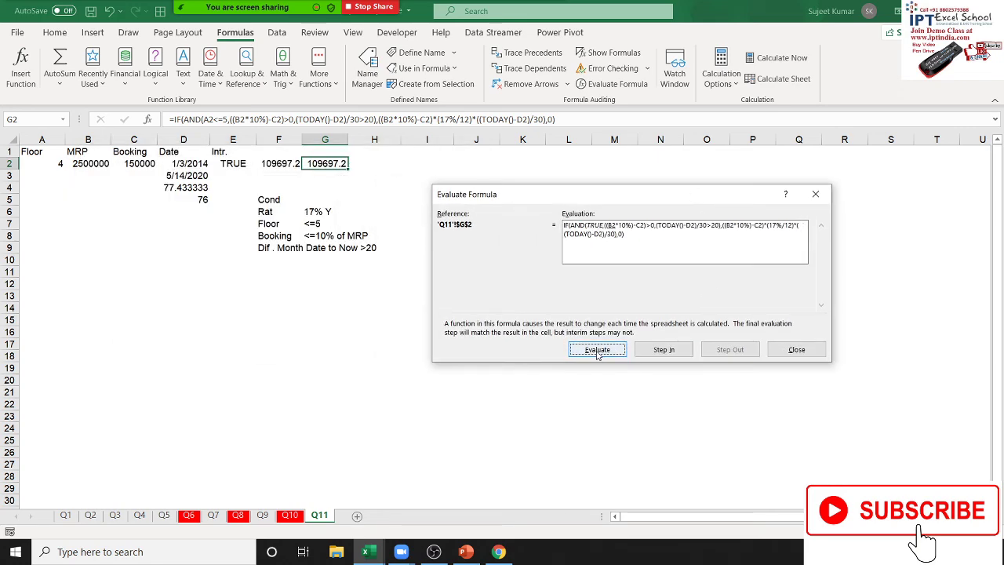
Step: Evaluate the booking condition, 10% of MRP 2500000 minus booking, 100000>0, to TRUE
click(598, 350)
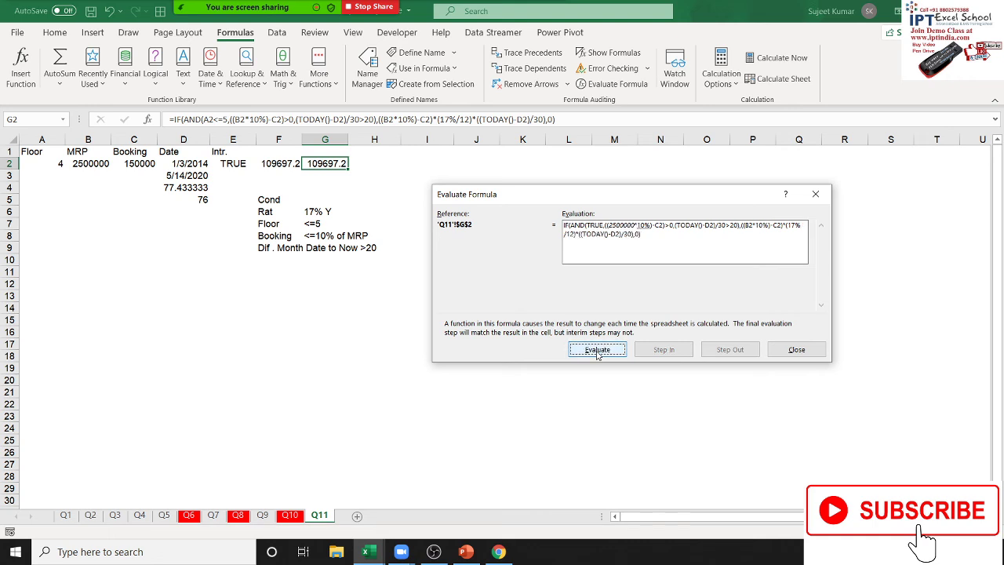
click(598, 350)
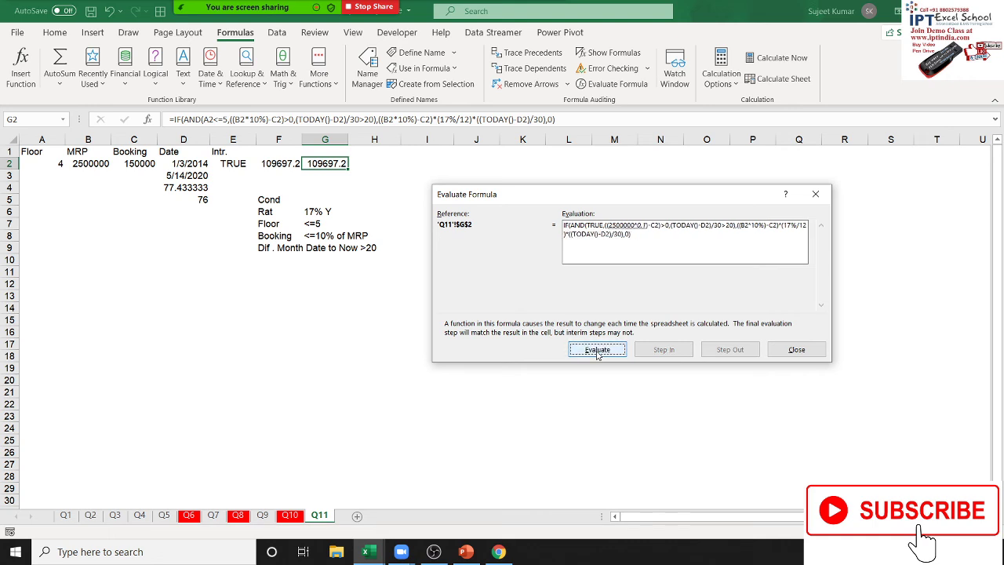
click(598, 350)
click(598, 350)
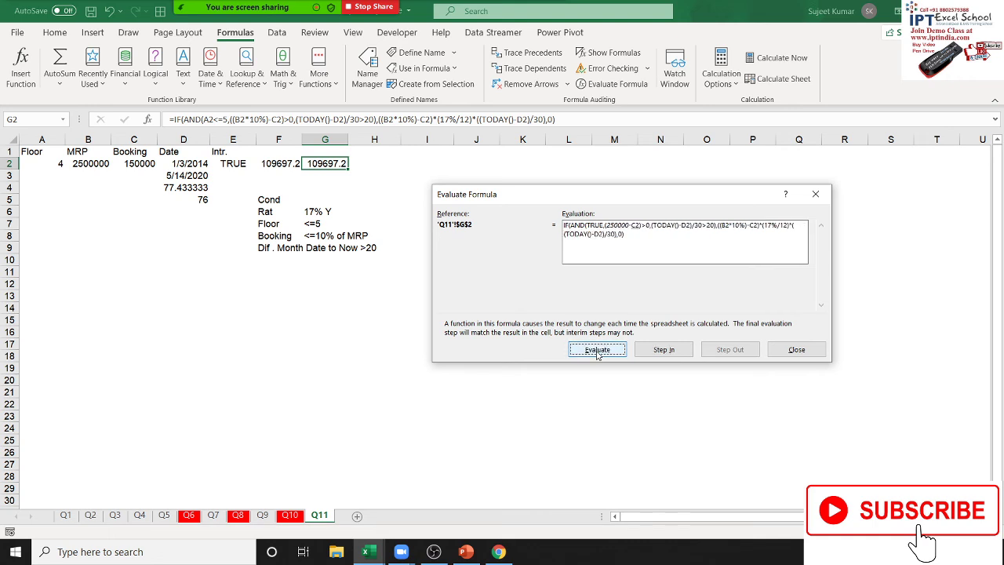
click(598, 350)
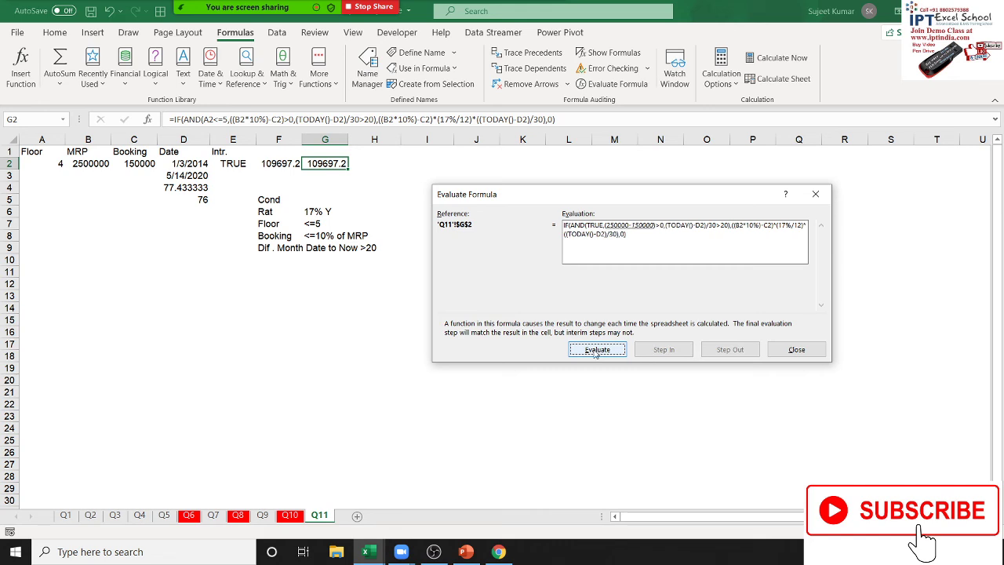
click(594, 354)
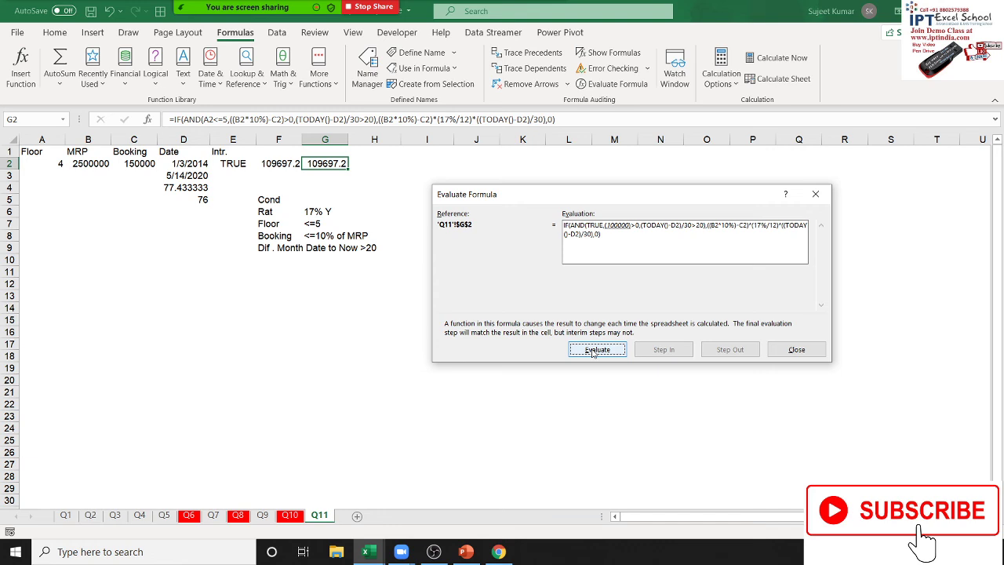
click(594, 354)
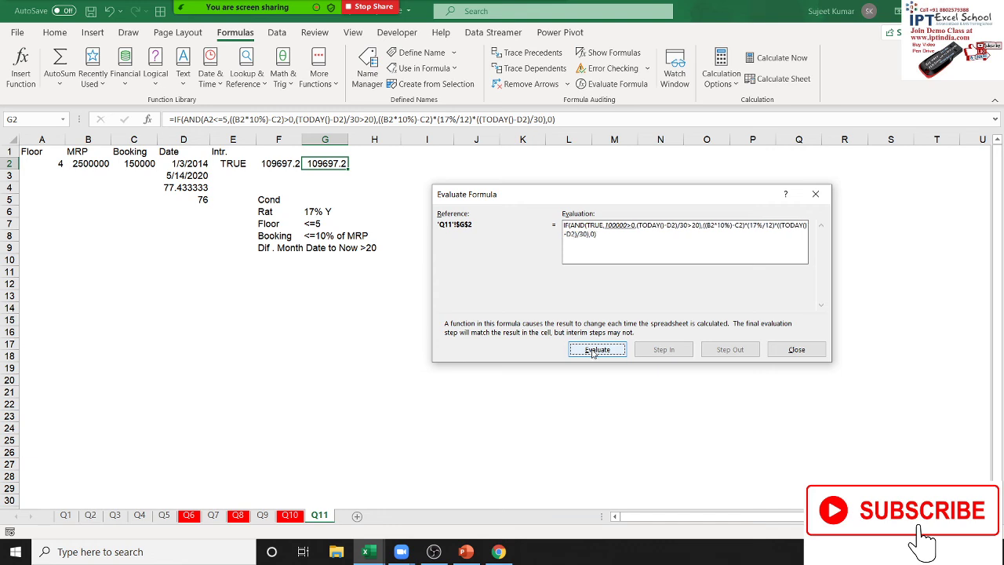
click(594, 354)
Step: Evaluate the month condition, 2323 days divided by 30 exceeding 20, to TRUE
click(594, 354)
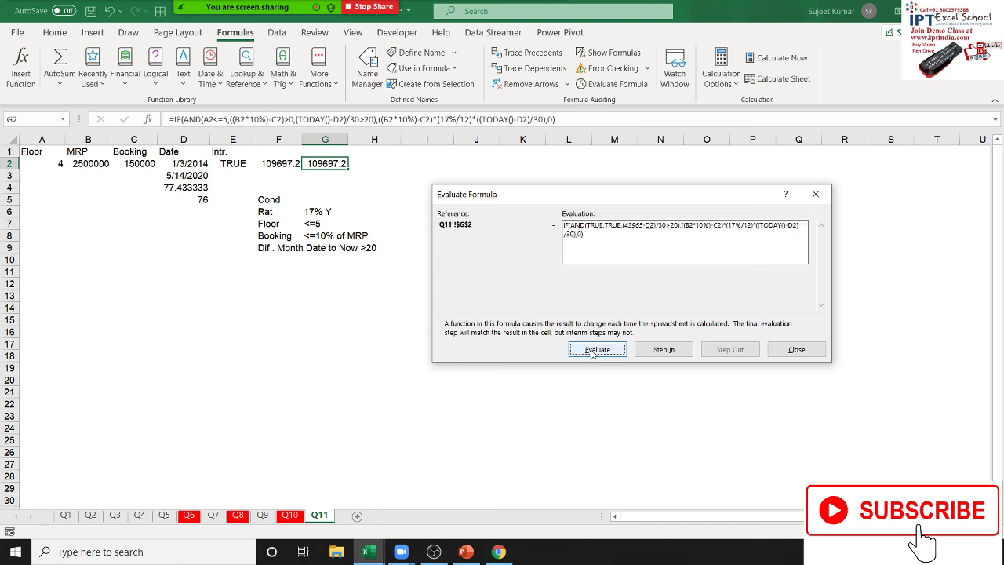
click(594, 353)
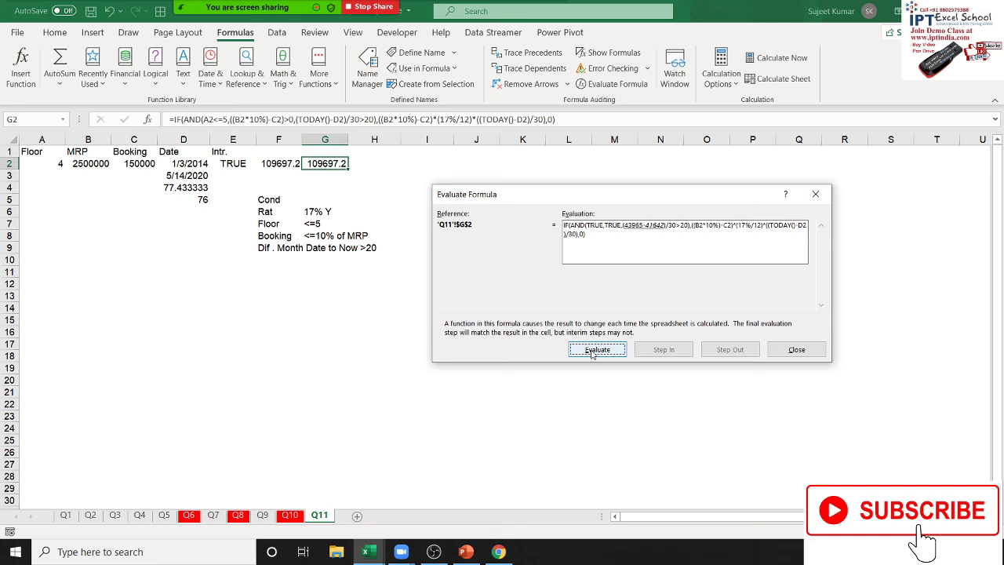
click(593, 353)
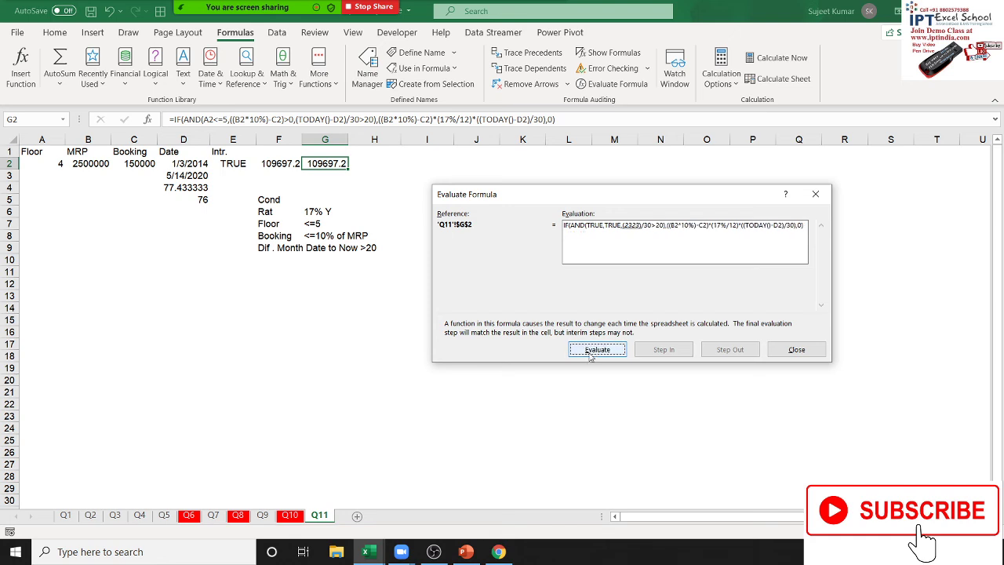
click(590, 355)
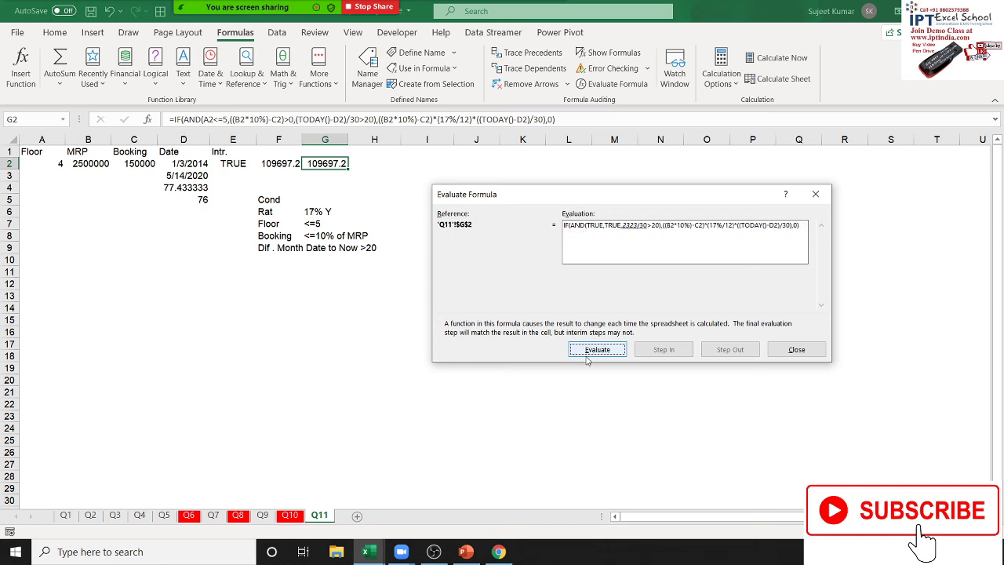
click(587, 360)
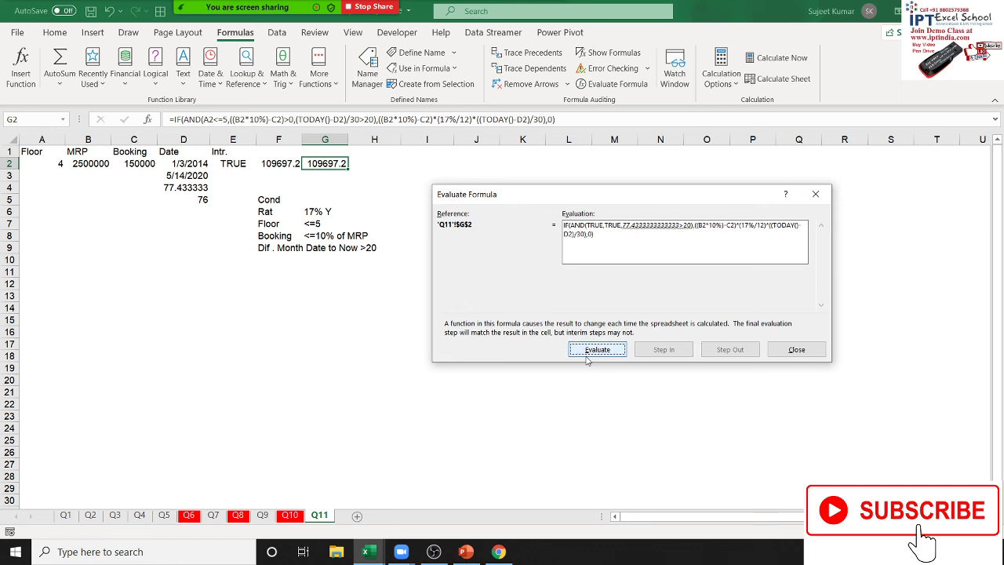
click(587, 359)
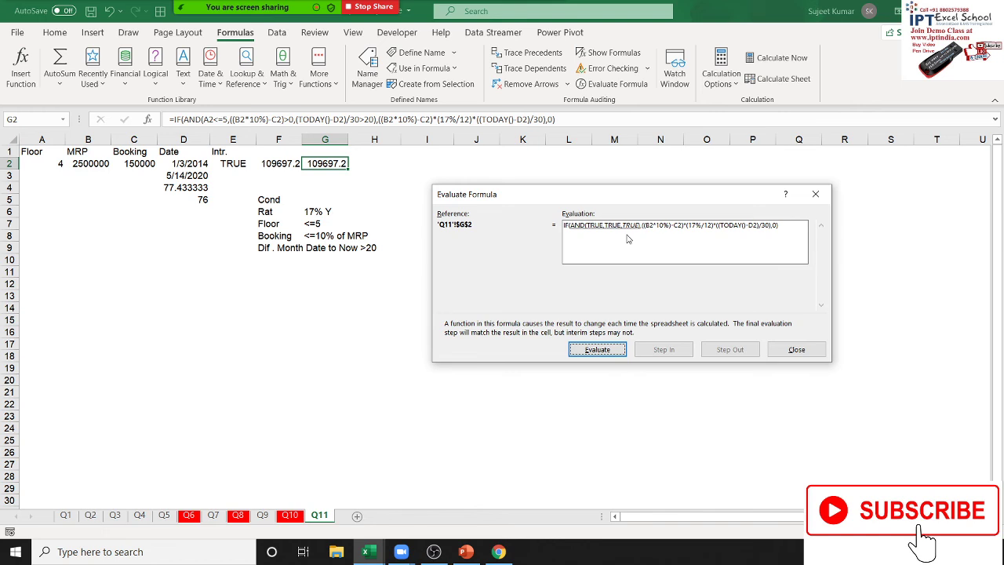
Step: Reduce the AND to TRUE and evaluate the principal 100000 times the 17%/12 monthly rate
click(588, 355)
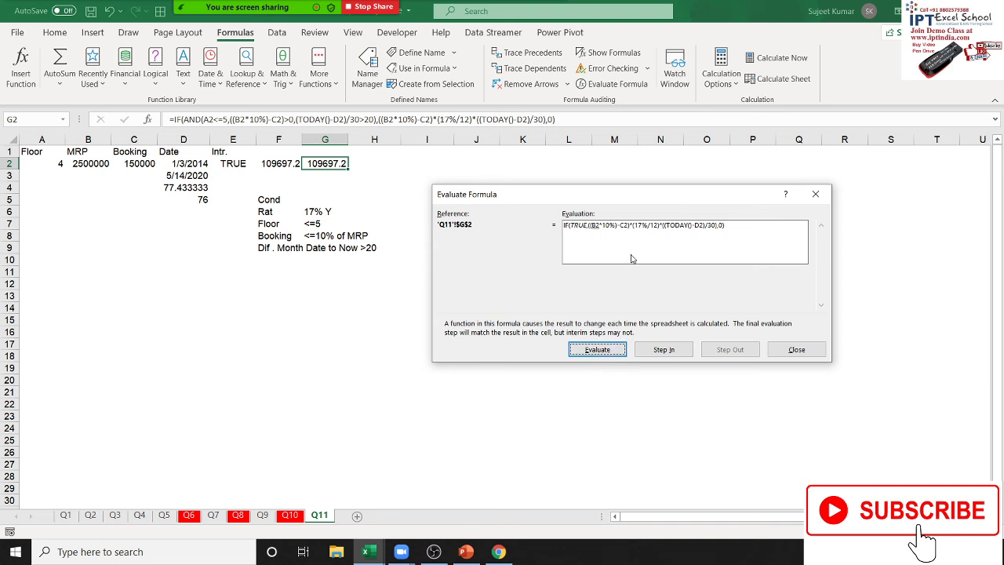
click(600, 351)
click(598, 350)
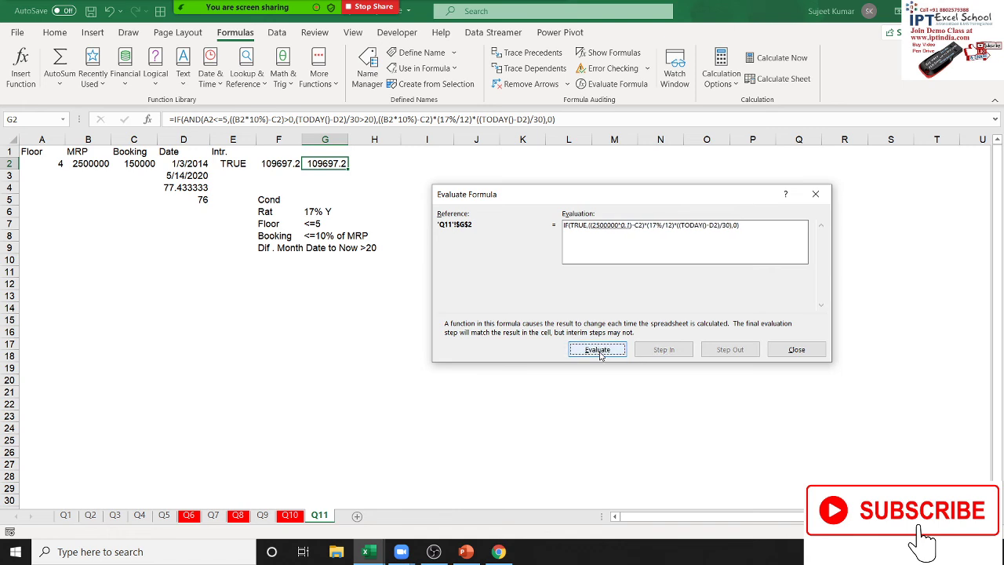
click(598, 350)
click(598, 350)
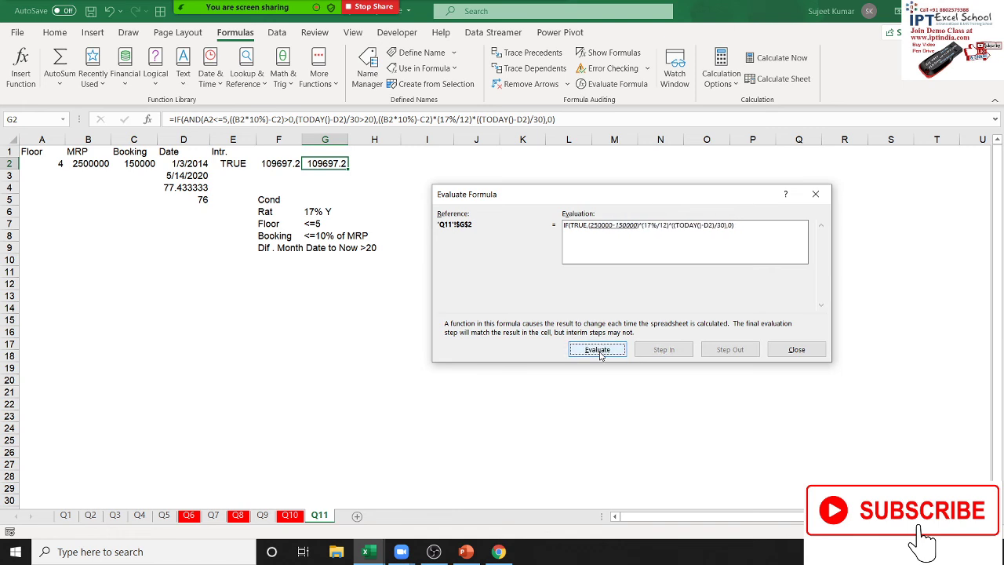
click(597, 350)
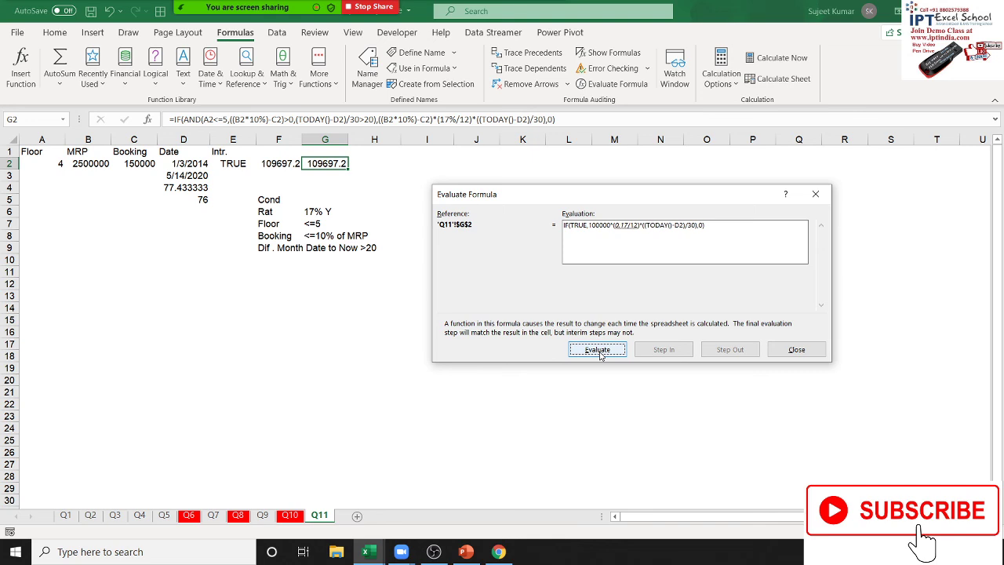
click(598, 350)
click(597, 349)
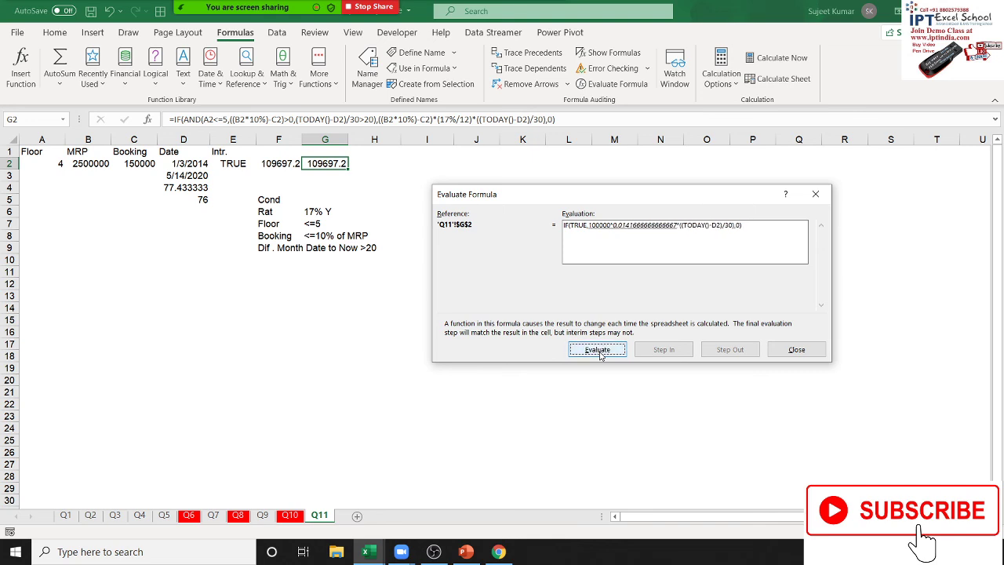
click(598, 350)
Step: Evaluate the month count (2323/30) to reach 1416.67*77.43, then close the evaluation
click(598, 350)
click(598, 350)
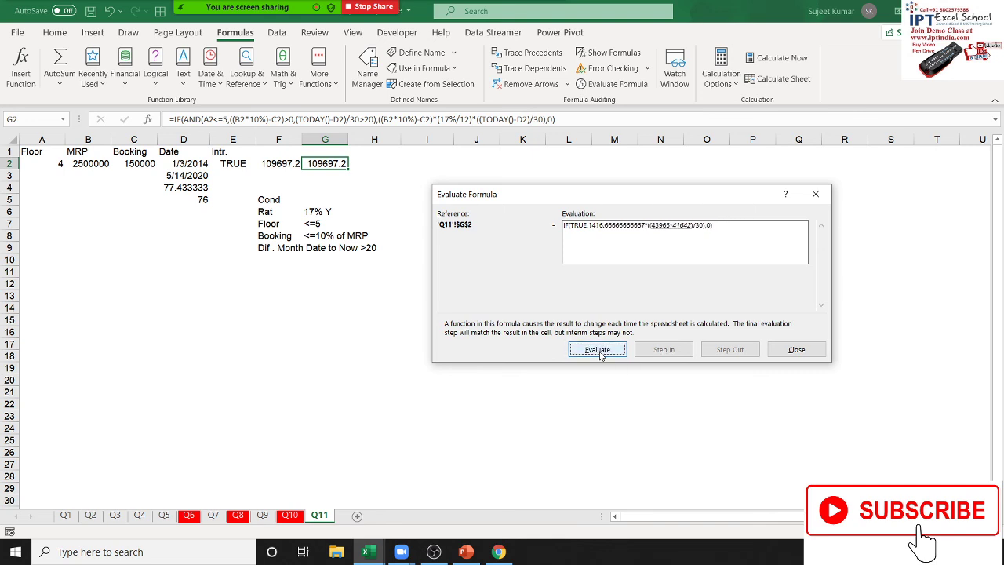
click(598, 350)
click(598, 350)
click(598, 350)
click(598, 350)
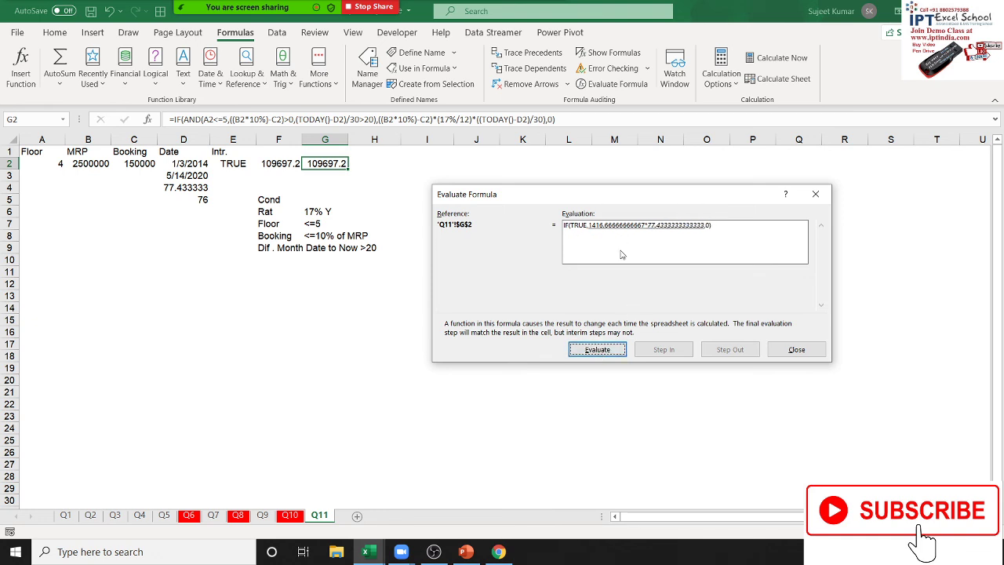
click(796, 350)
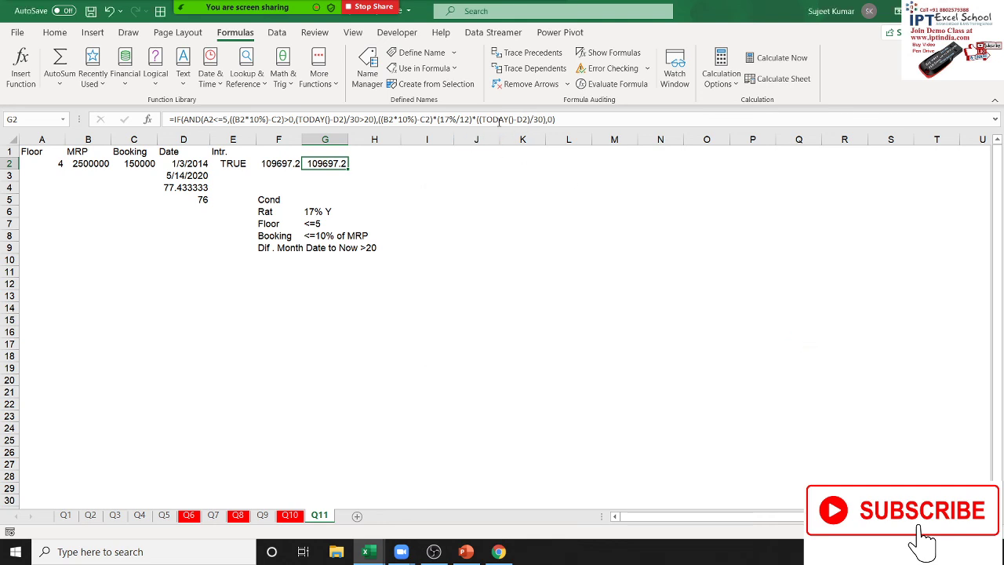
Step: Change G2's month term to ((TODAY()-D2)/30)-20 so G2 returns 81363.89
click(475, 119)
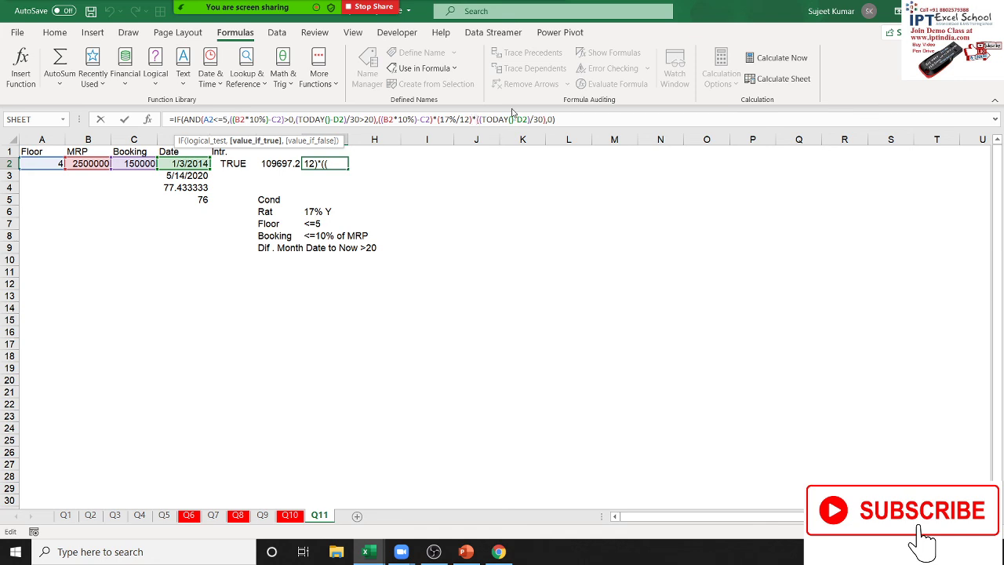
text()()
click(548, 119)
text())
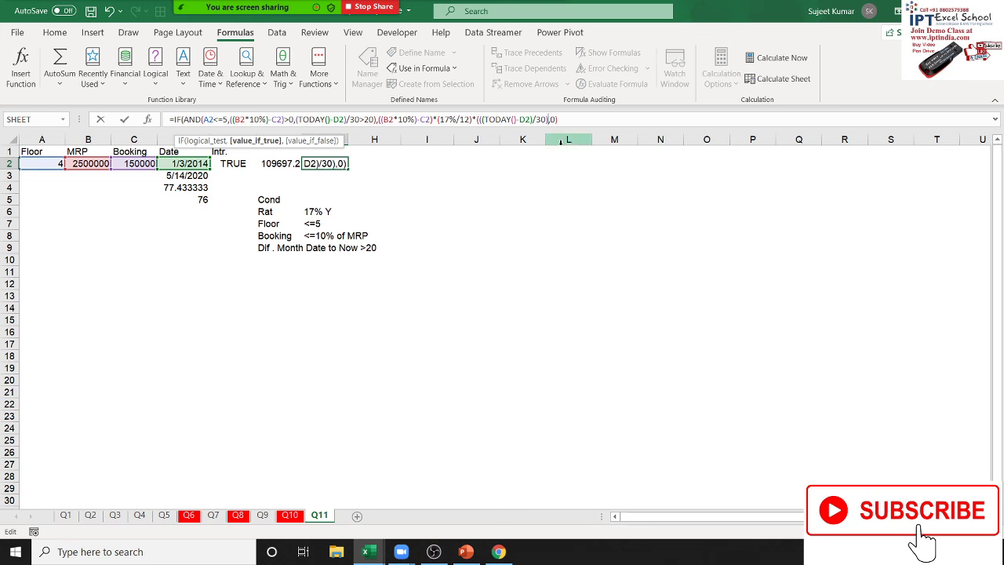
text(-20)
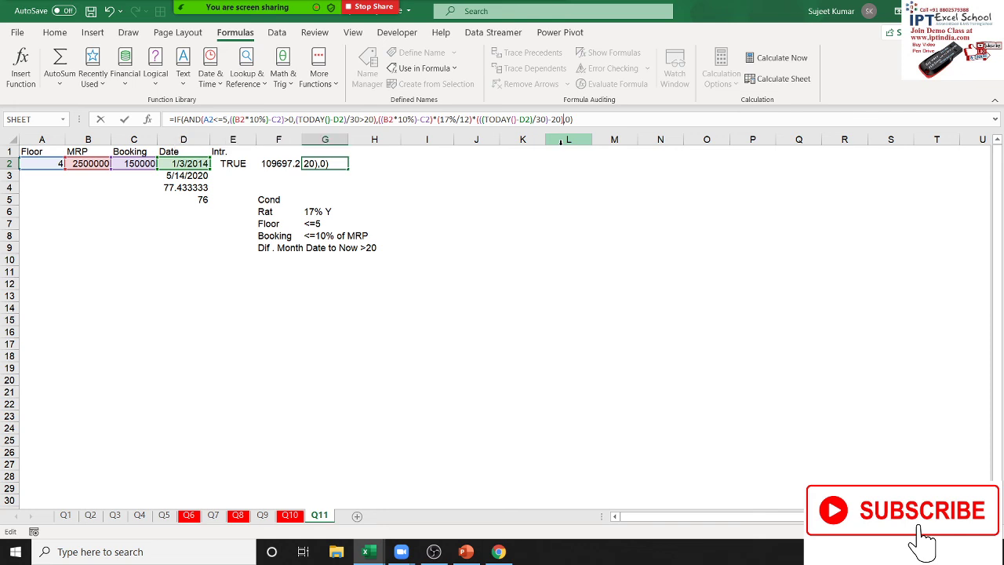
key(Return)
key(Up)
key(Left)
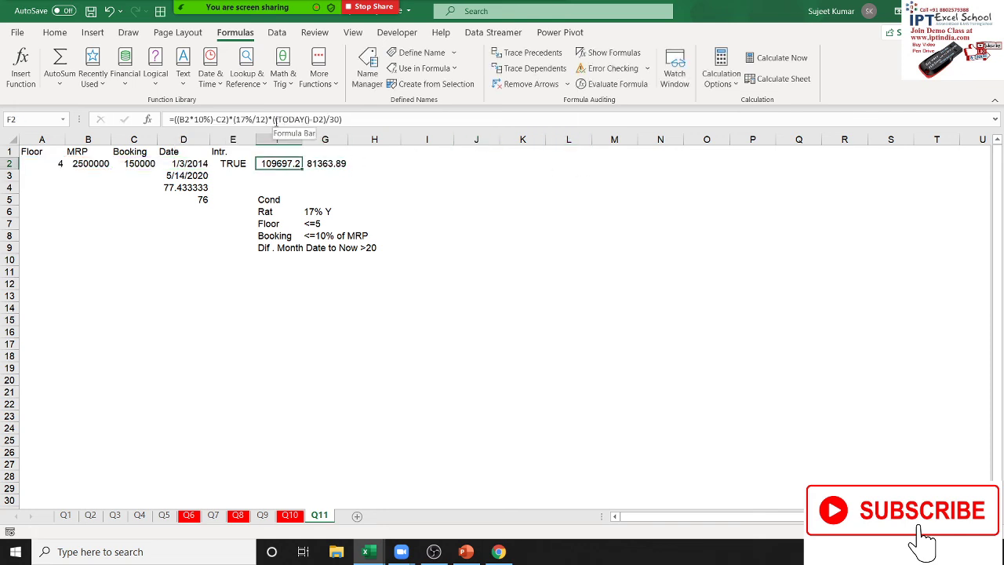
Step: Subtract 20 from F2's month term too, accepting the correction, and show 81363.89 as General
click(292, 121)
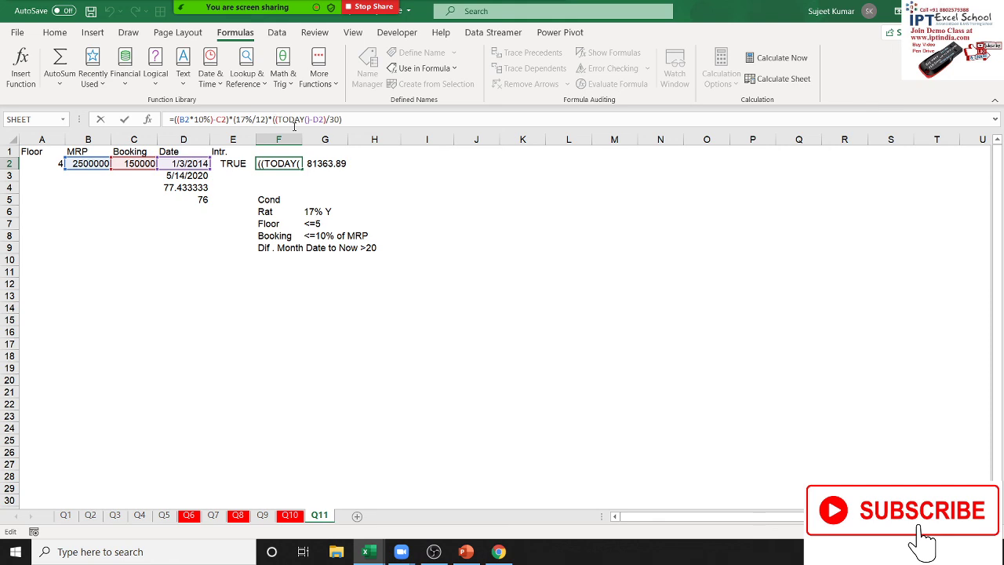
text(()
key(Right)
key(Right)
key(Right)
key(Right)
key(Right)
key(Right)
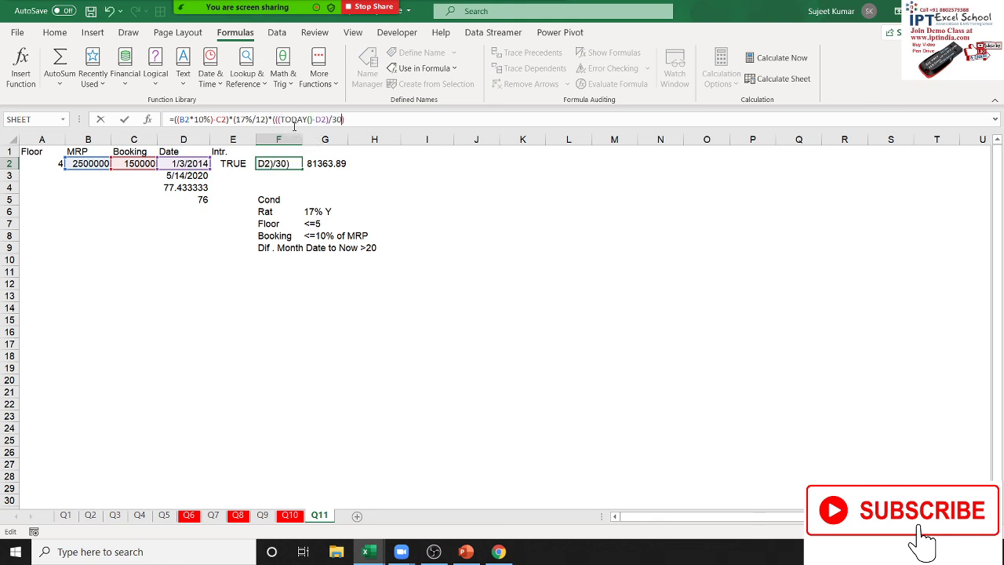
text(-2)
text(0)
key(Return)
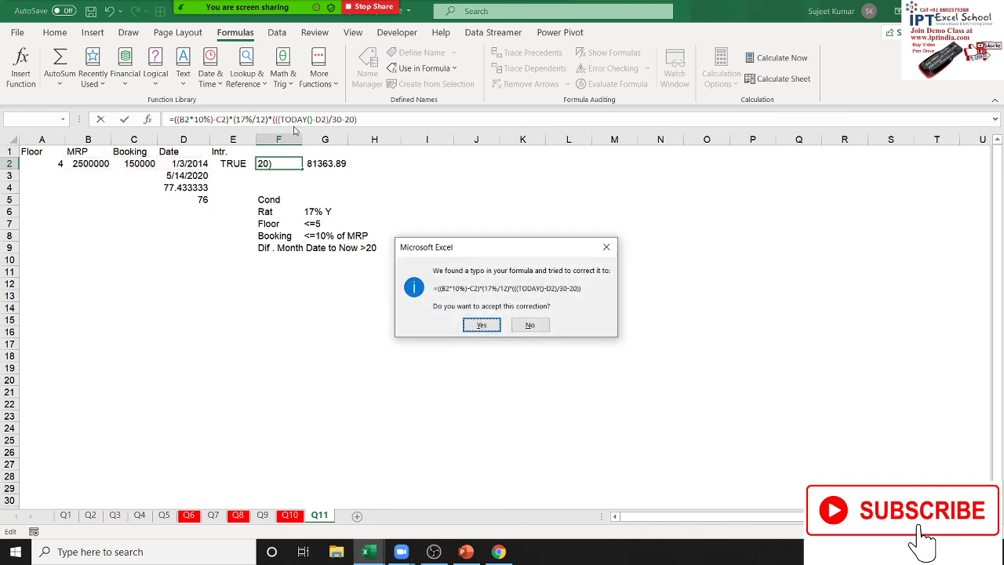
key(Return)
key(Up)
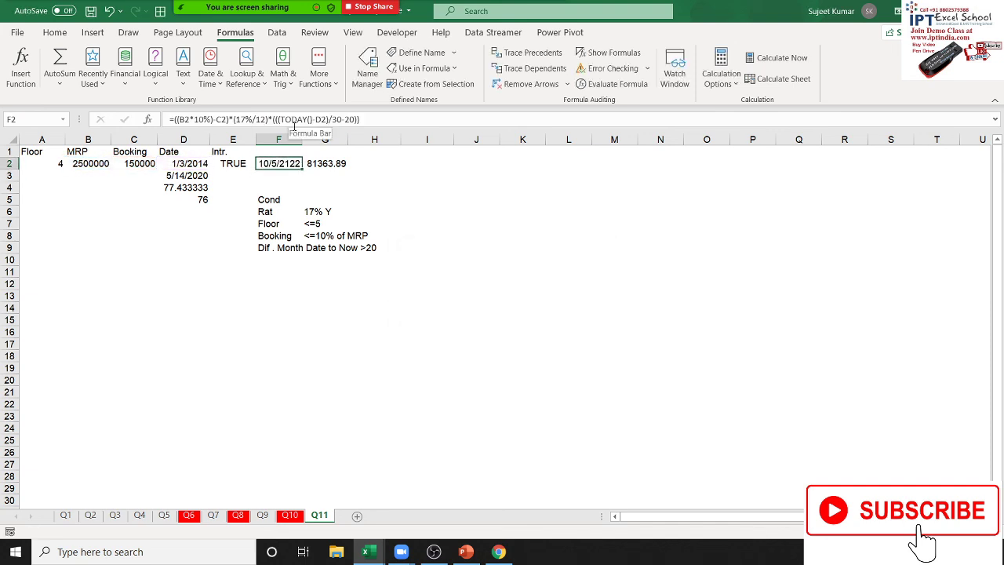
key(ctrl+shift+grave)
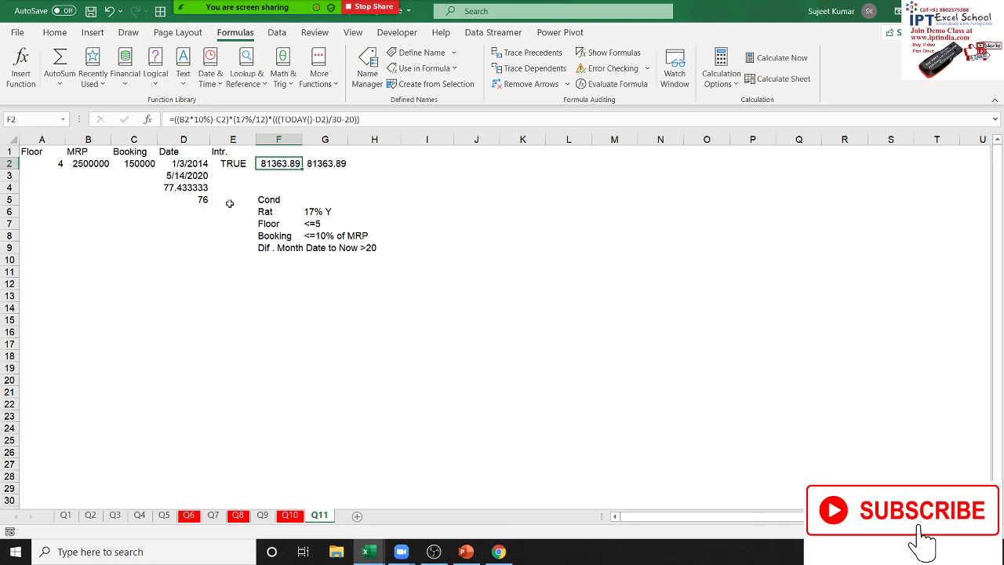
Step: Select G2, save the workbook, and minimize Excel to the desktop
click(312, 166)
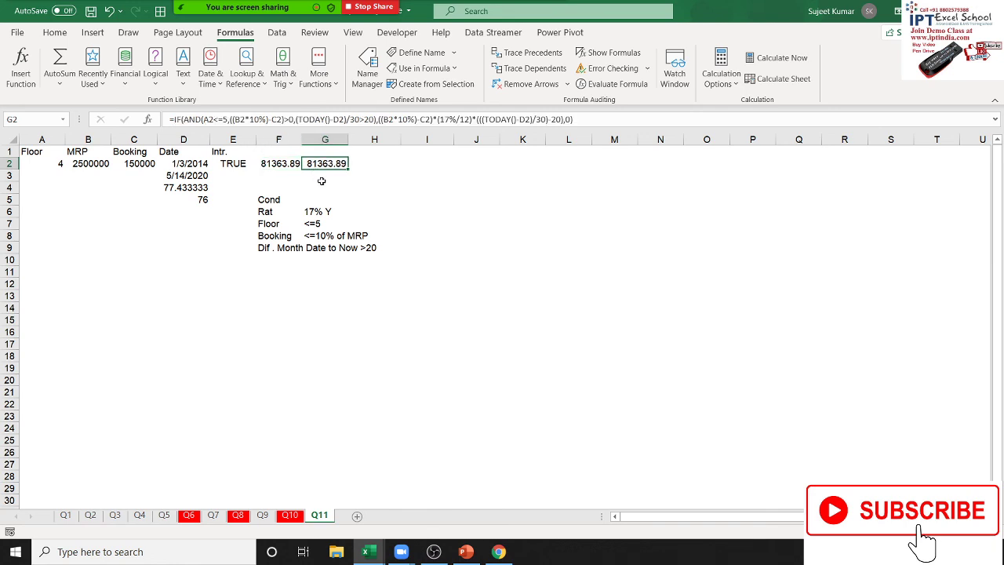
key(ctrl+s)
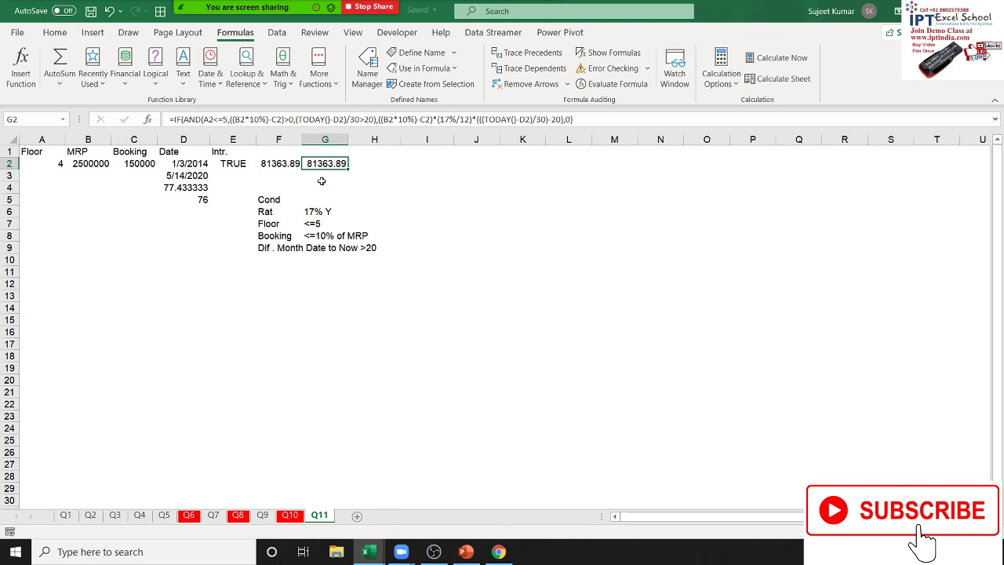
key(super+d)
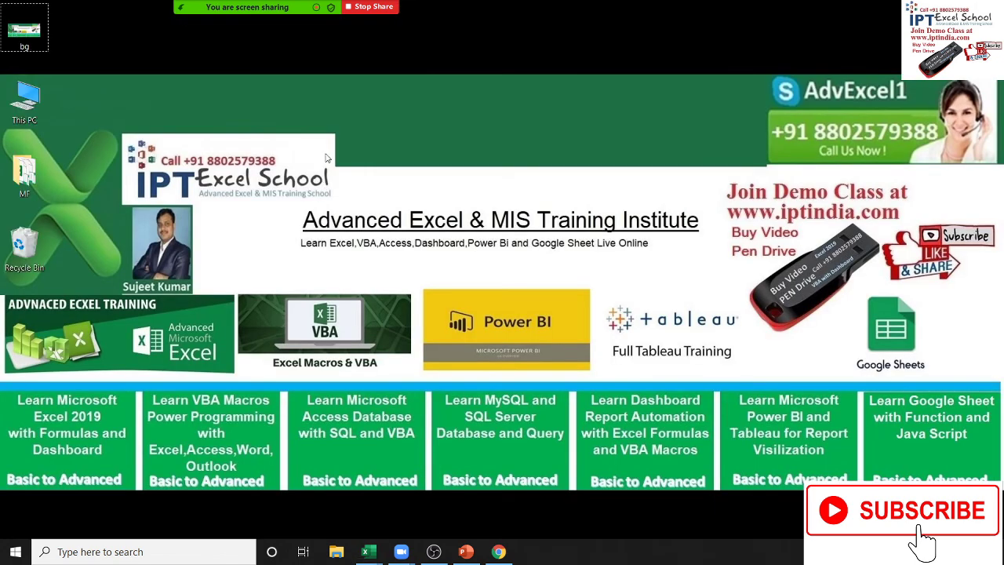